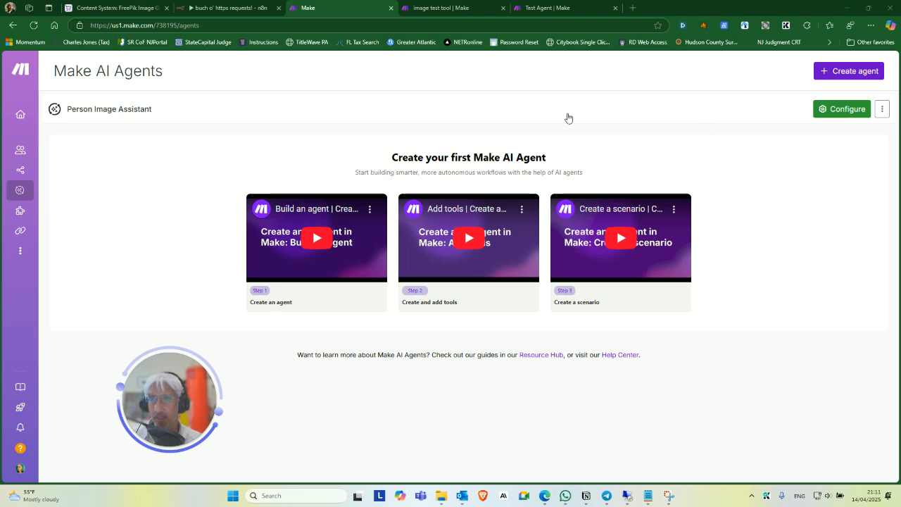
Open the Person Image Assistant agent and review the Make AI Agents module settings in the Test Agent scenario
click(391, 114)
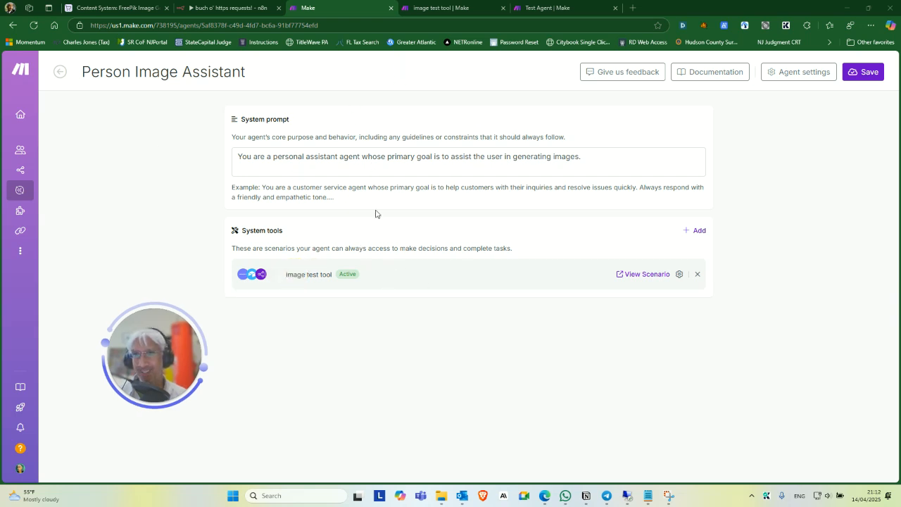
click(554, 8)
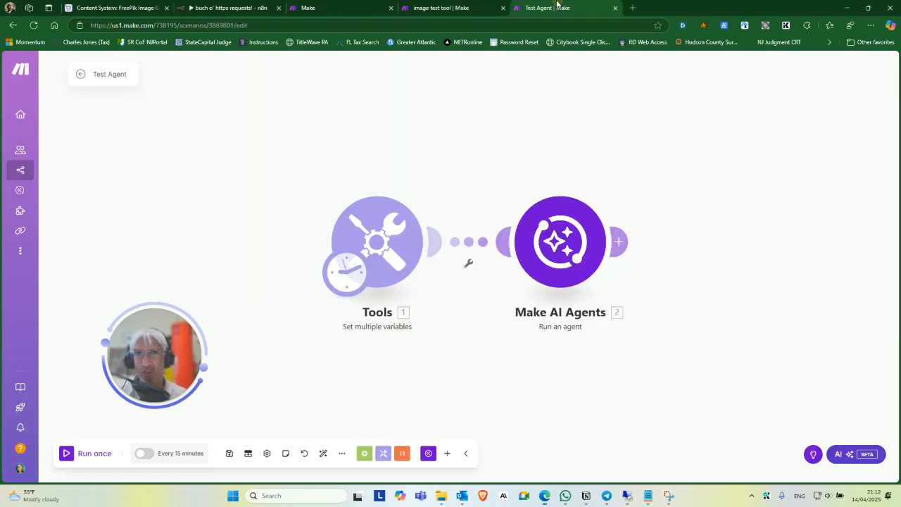
click(550, 258)
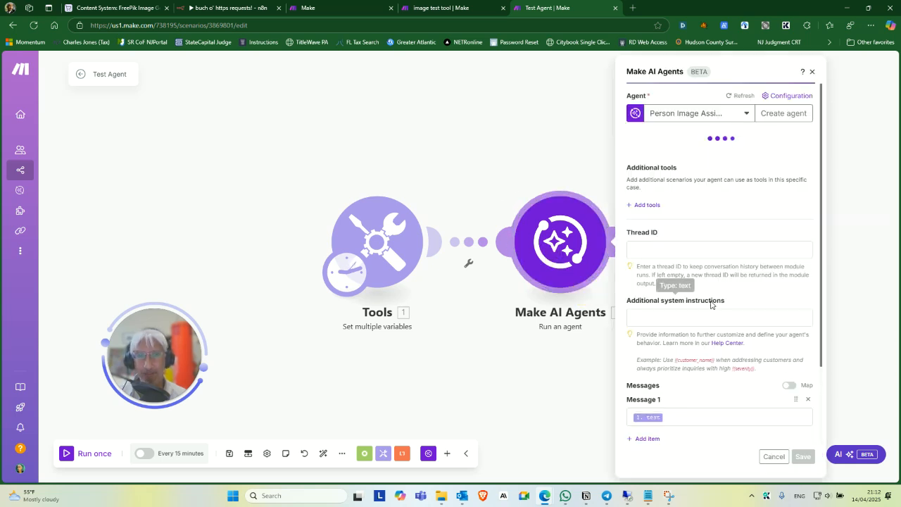
scroll(661, 234, down, 3)
scroll(669, 243, up, 2)
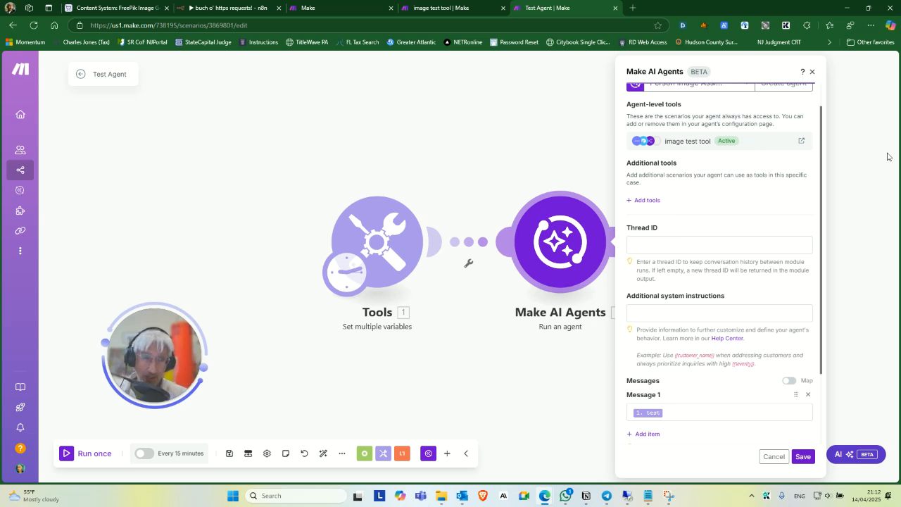
scroll(773, 270, up, 1)
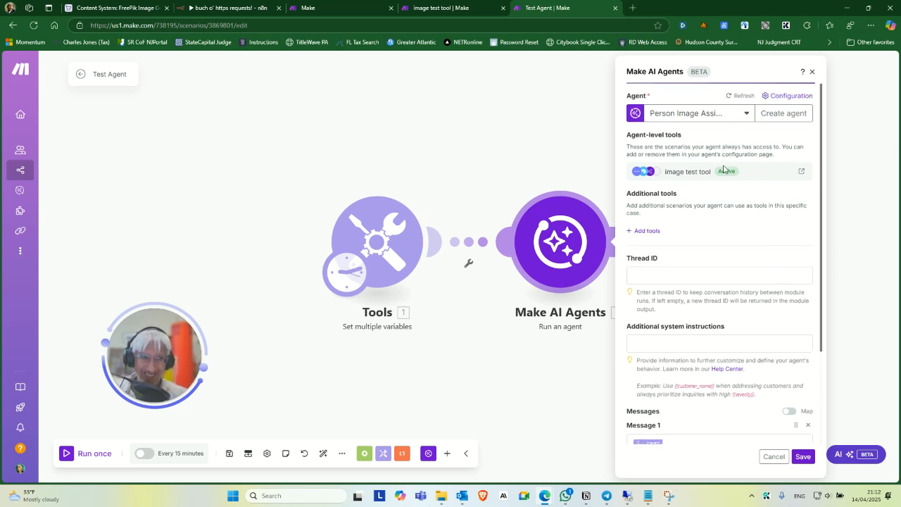
click(482, 369)
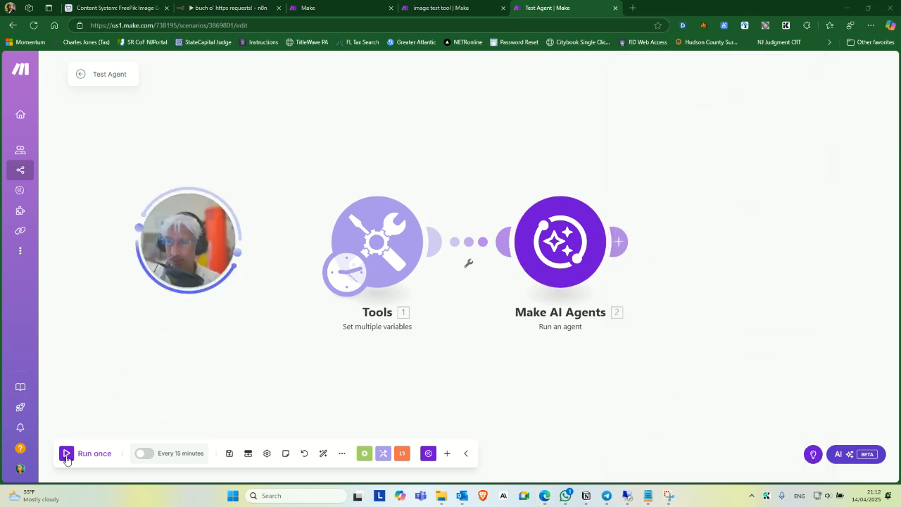
Review the scenario inputs and outputs defined in the image test tool scenario
click(442, 8)
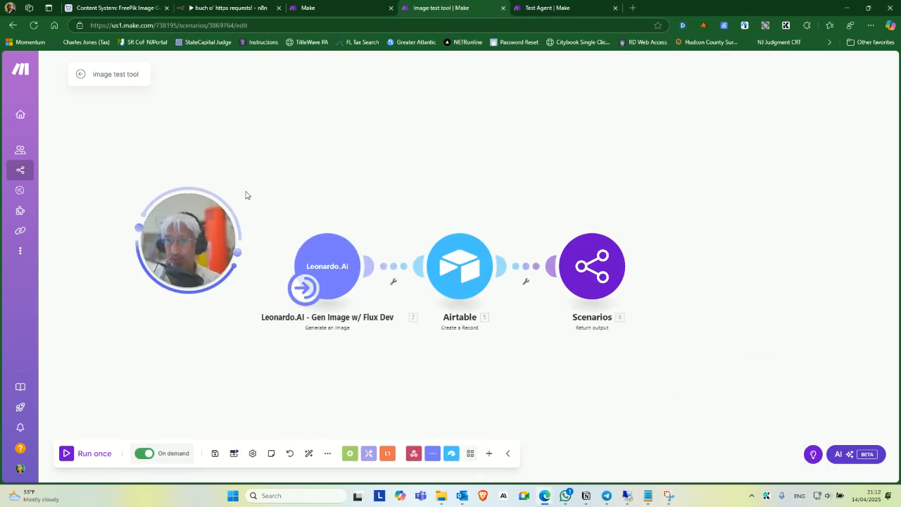
drag(169, 257, 200, 166)
click(243, 294)
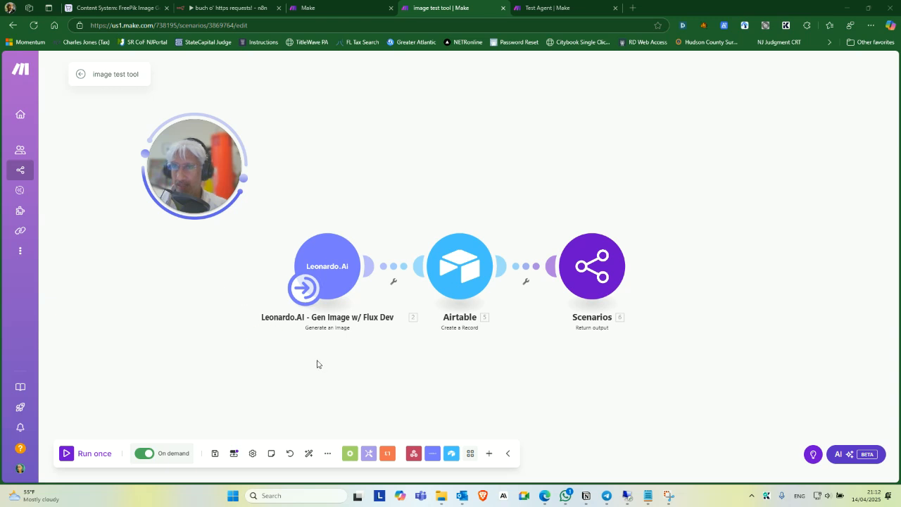
click(234, 454)
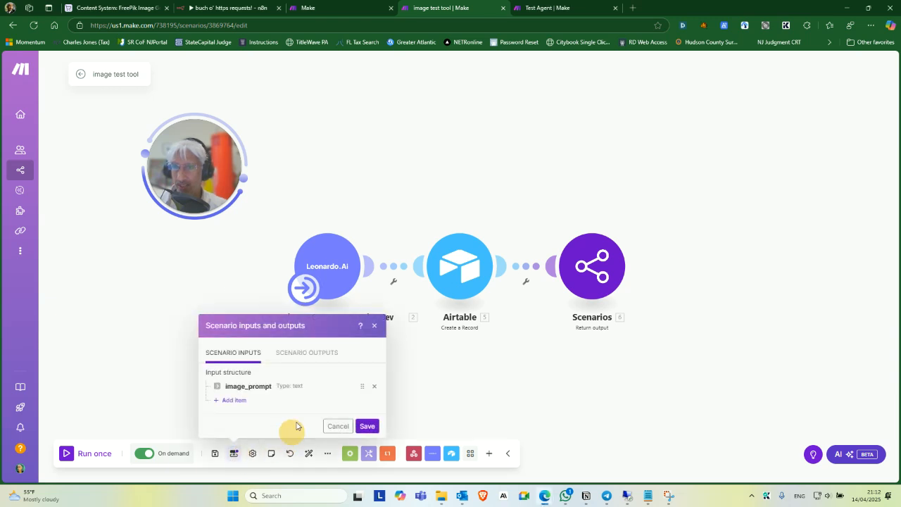
click(299, 354)
click(238, 353)
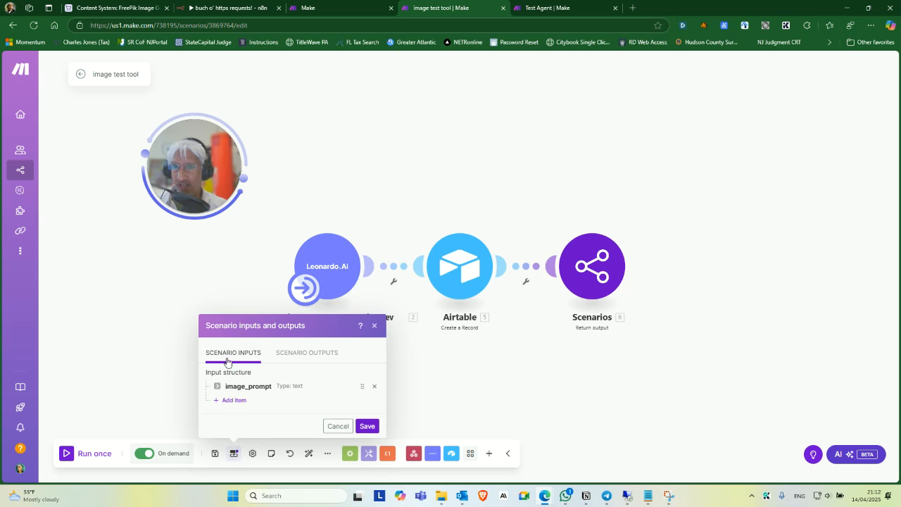
Save the input and output structure of the image test tool, then save the scenario and leave its editor
click(365, 427)
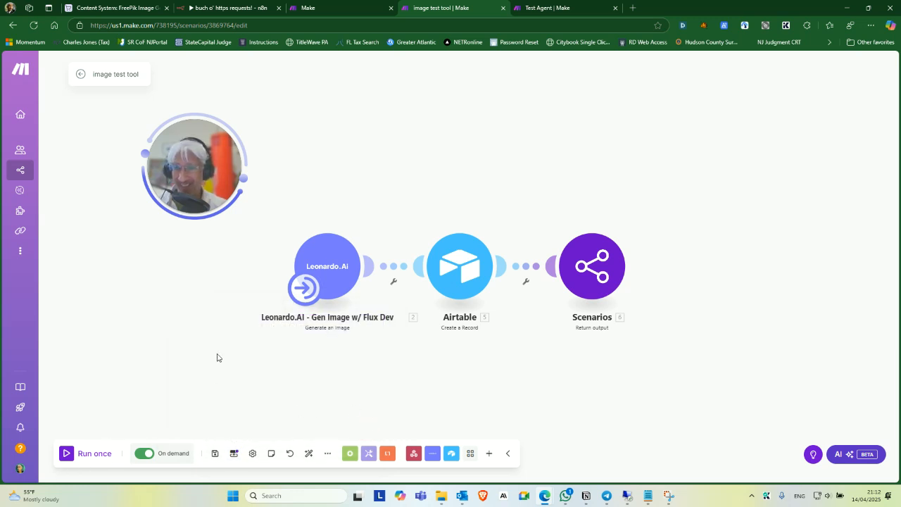
click(214, 452)
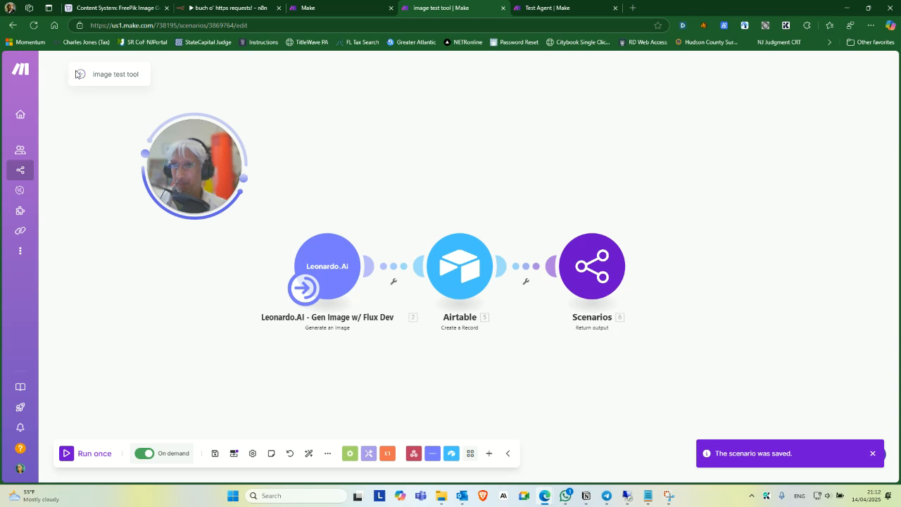
click(81, 75)
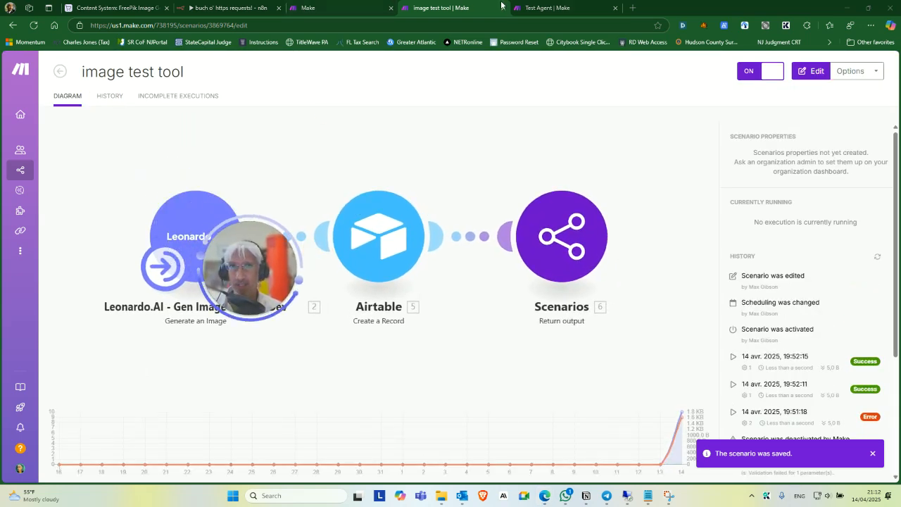
Save the Person Image Assistant agent and run the Test Agent scenario once
click(548, 6)
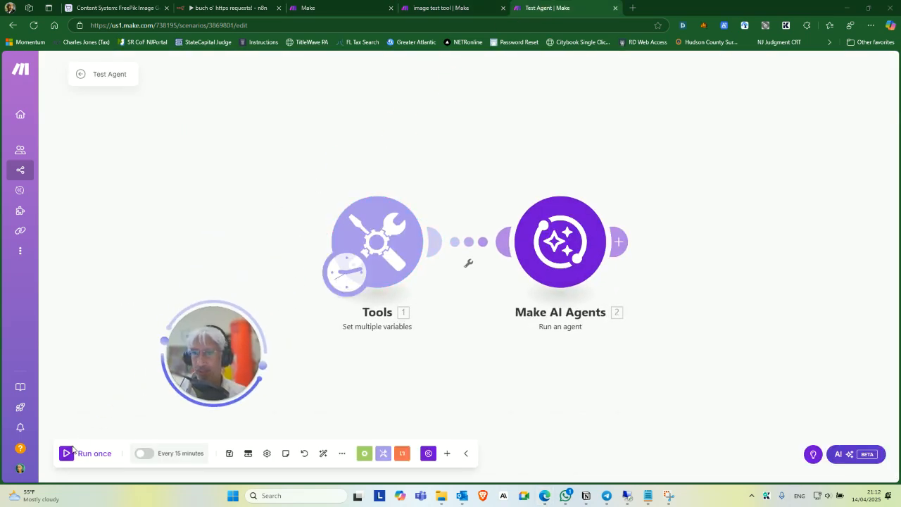
click(316, 7)
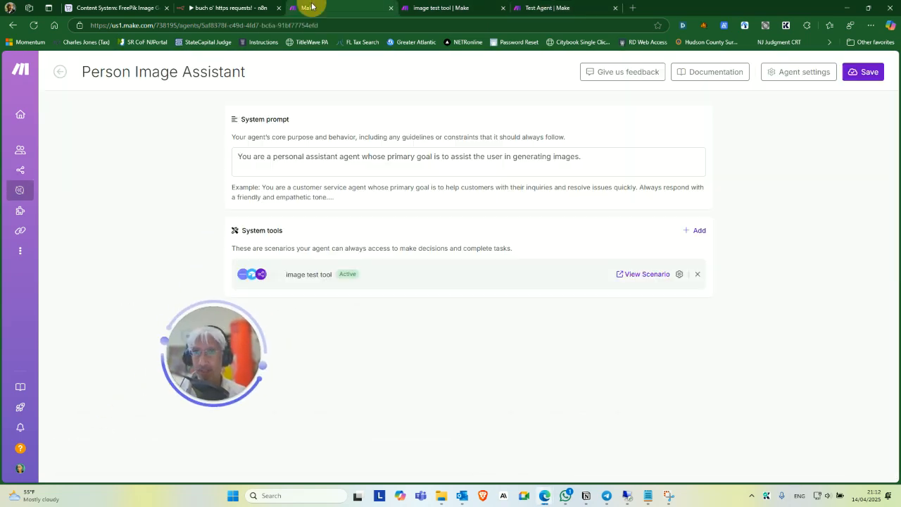
click(863, 72)
click(574, 7)
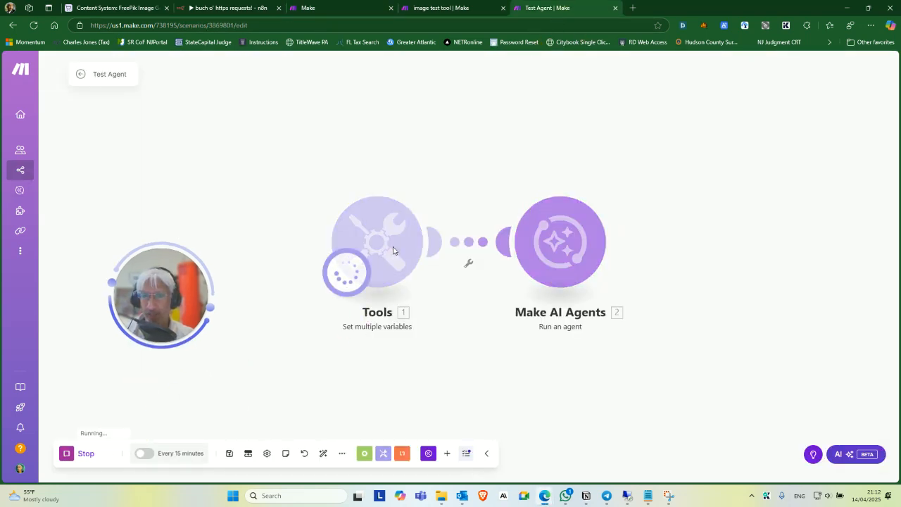
Inspect the Tools module's run output and the Make AI Agents output, including its first two execution steps
click(437, 187)
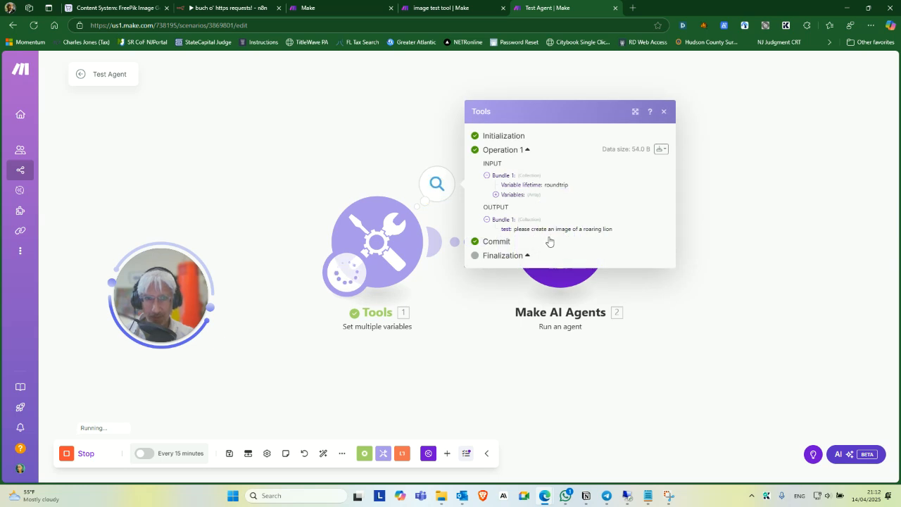
click(455, 360)
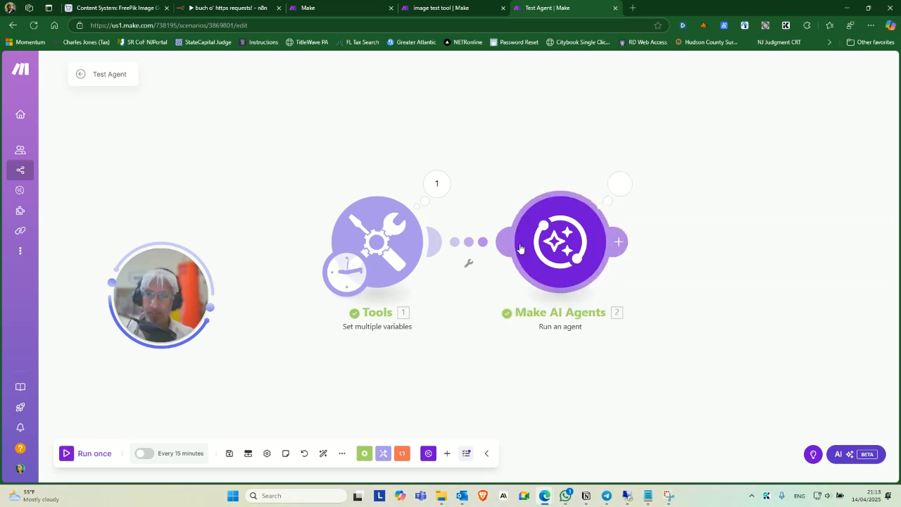
click(614, 185)
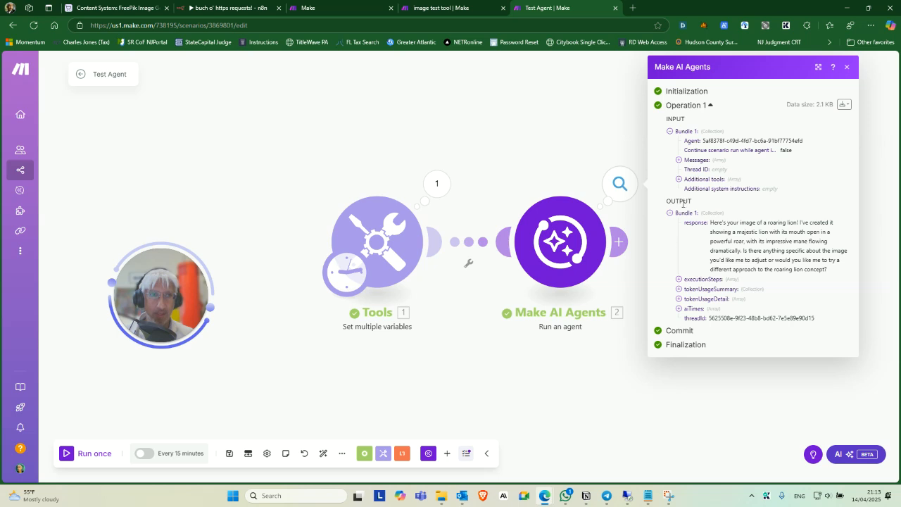
click(679, 279)
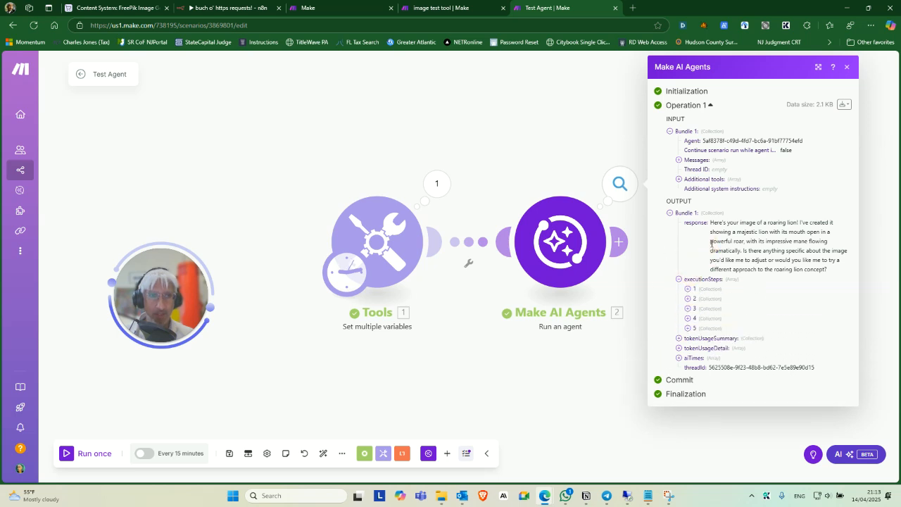
click(688, 289)
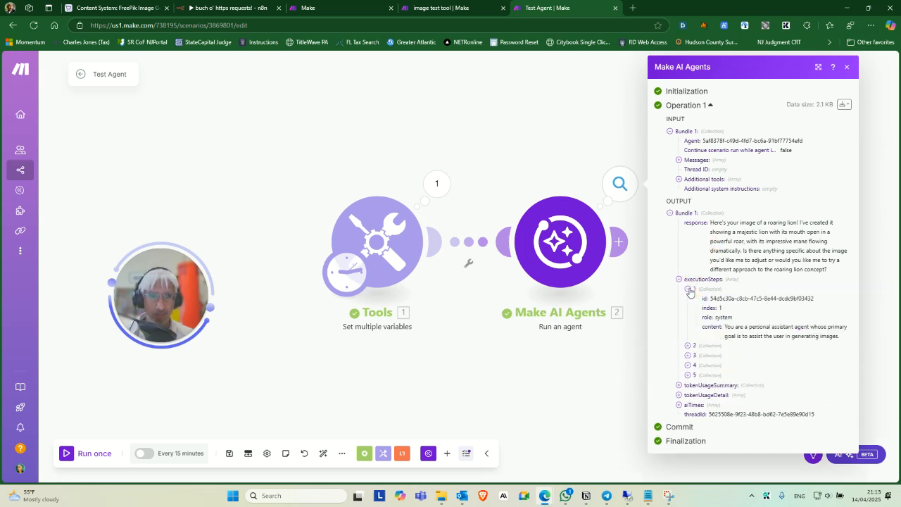
click(688, 347)
scroll(736, 395, down, 1)
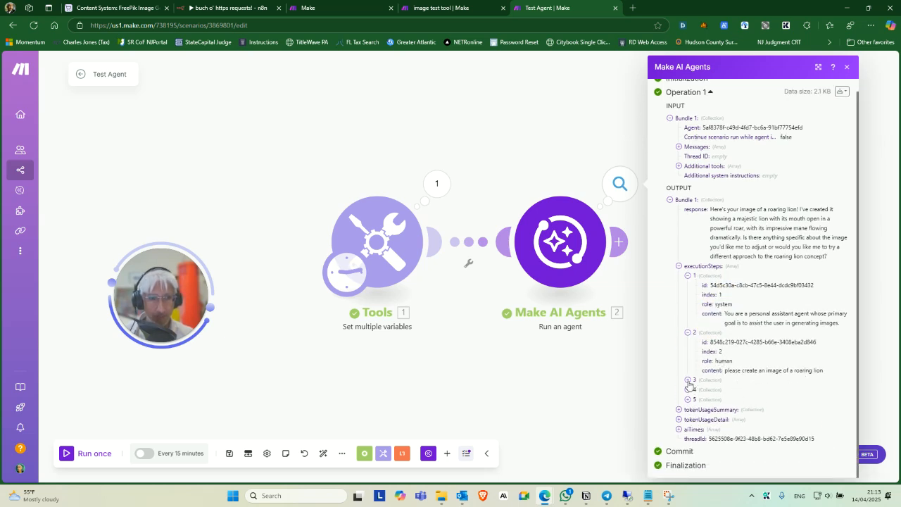
Expand the agent's third execution step down to the arguments it passed to the image tool
click(689, 381)
scroll(747, 394, down, 1)
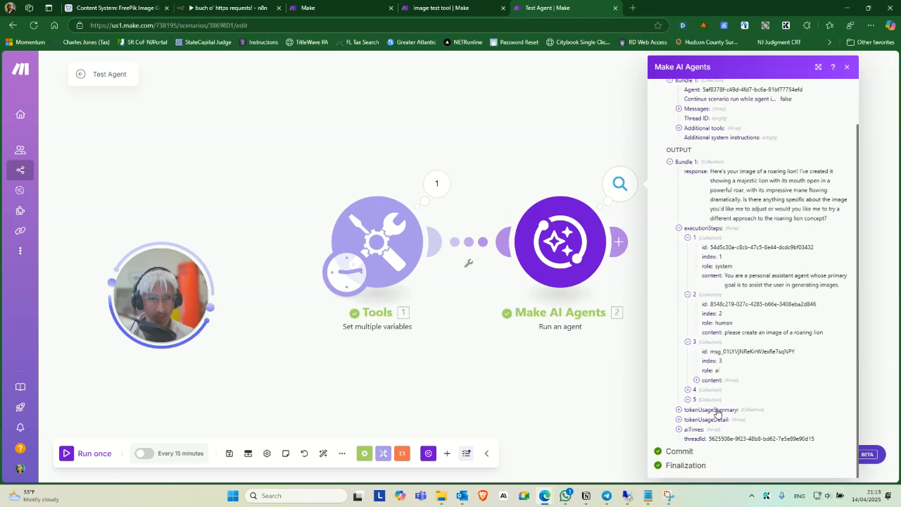
click(696, 381)
click(706, 390)
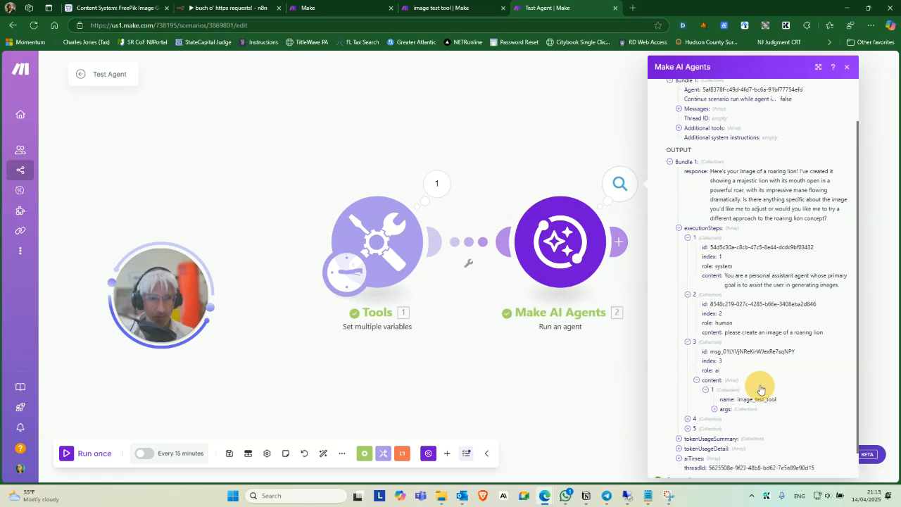
click(715, 409)
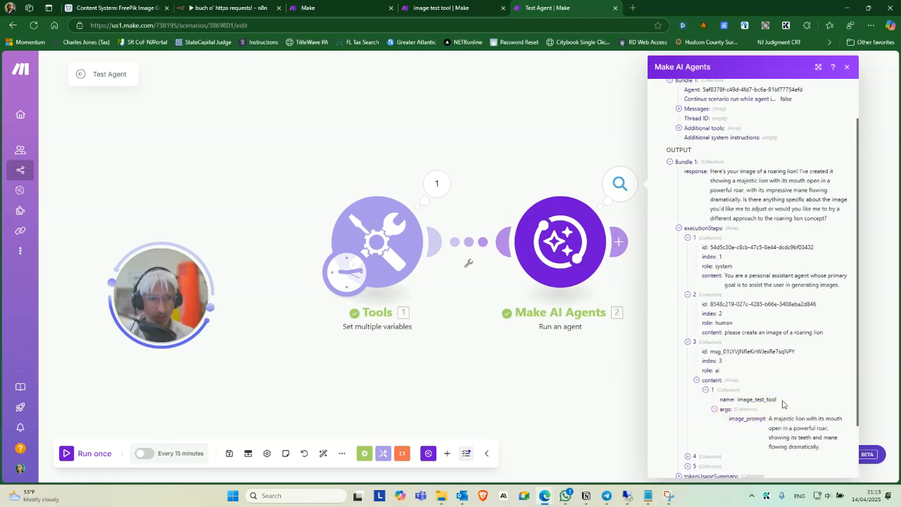
Expand the agent's fourth execution step and examine the content of the tool's response
scroll(768, 389, down, 1)
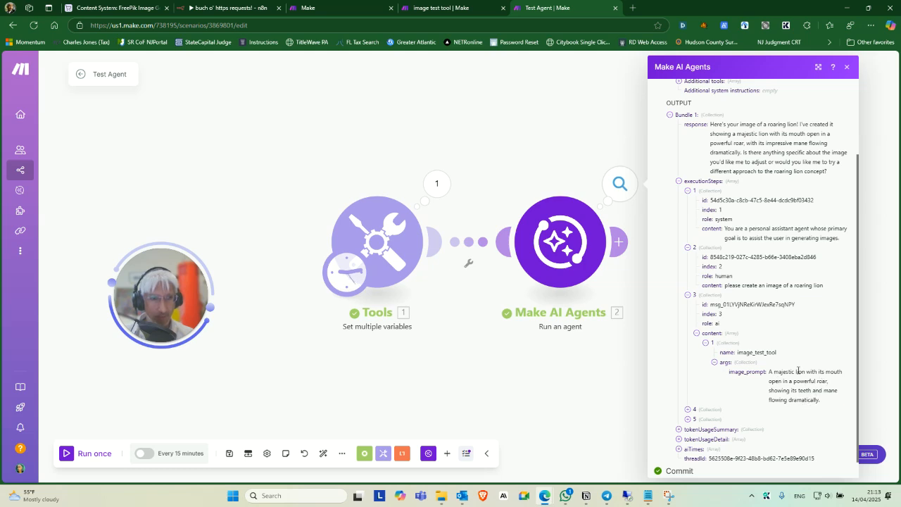
scroll(798, 372, down, 1)
click(688, 389)
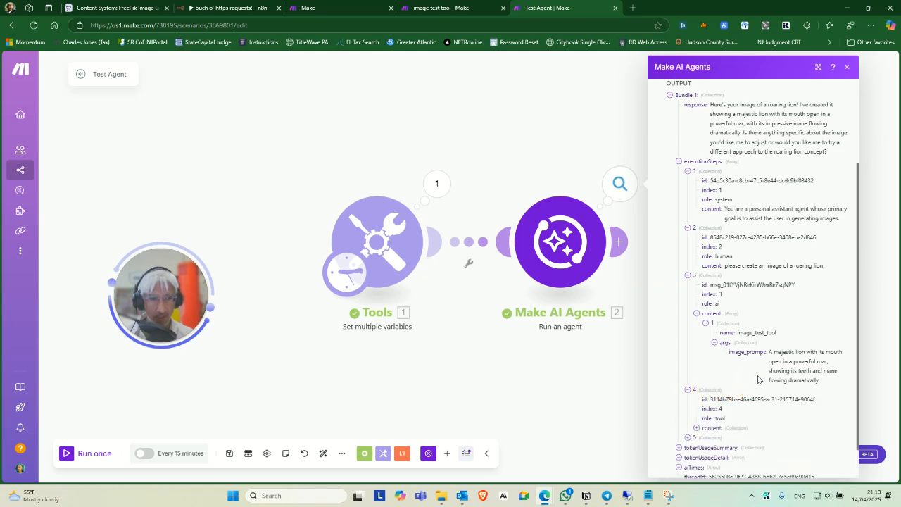
scroll(758, 380, down, 1)
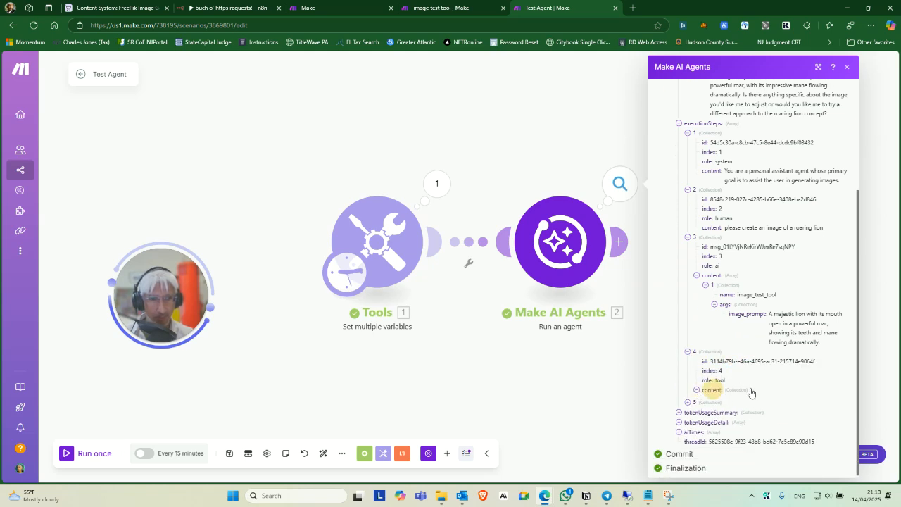
click(697, 391)
scroll(761, 408, down, 1)
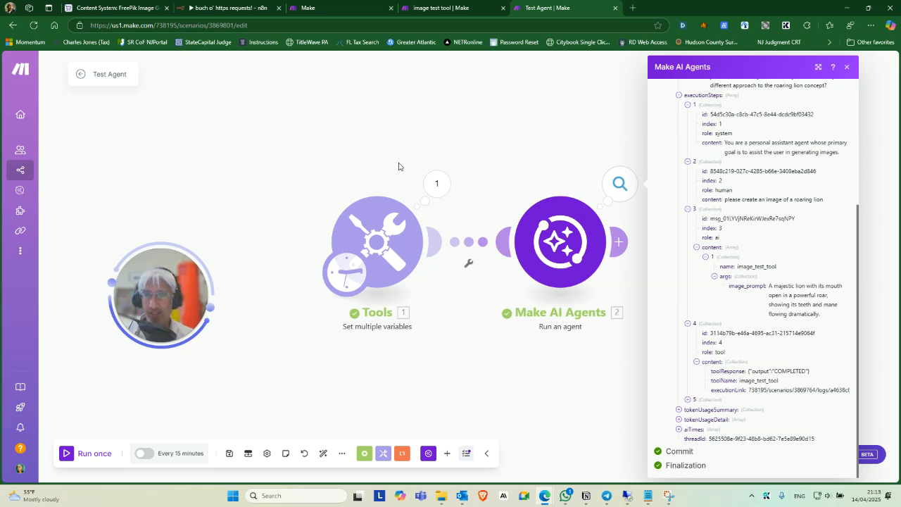
Examine the Airtable and Scenarios module outputs from the image test tool scenario's run
key(ctrl+shift+Tab)
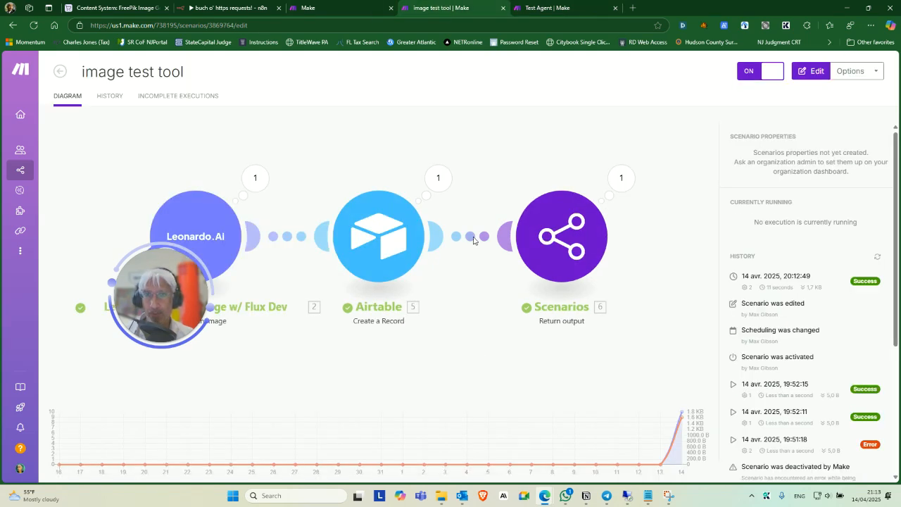
click(613, 183)
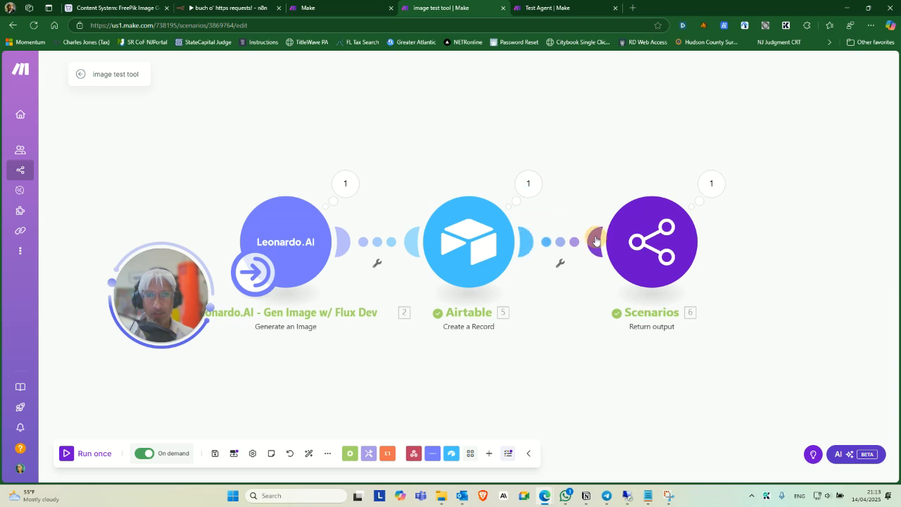
click(534, 187)
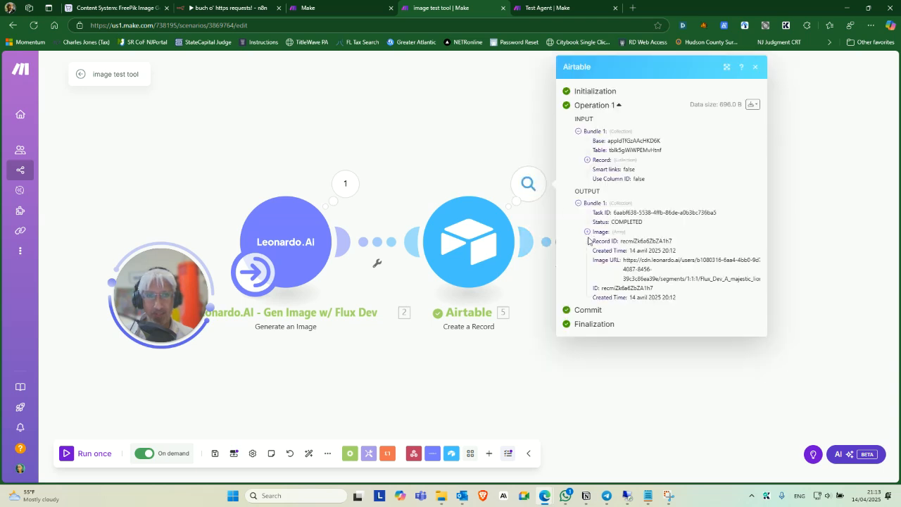
click(494, 163)
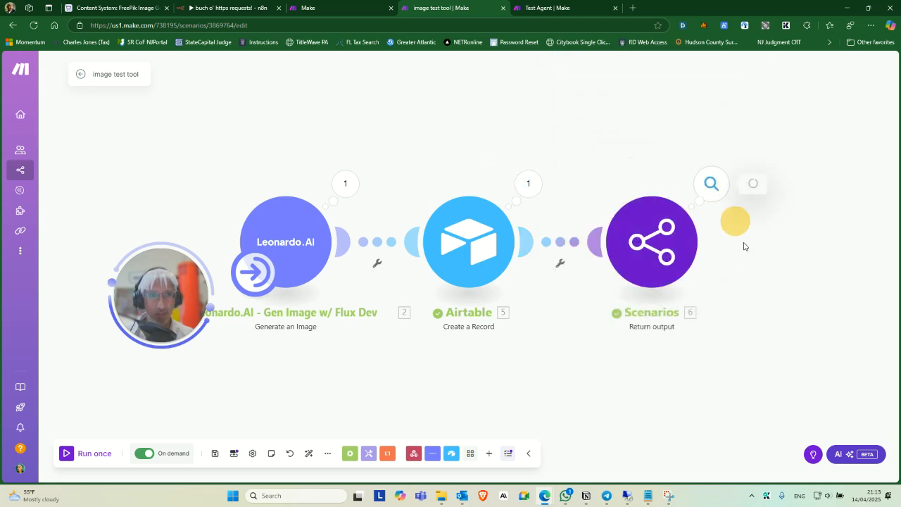
click(717, 197)
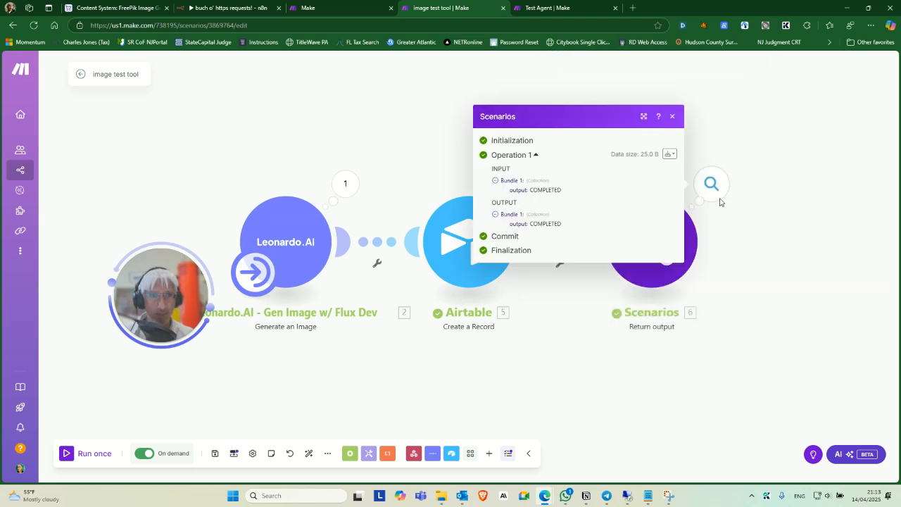
click(438, 115)
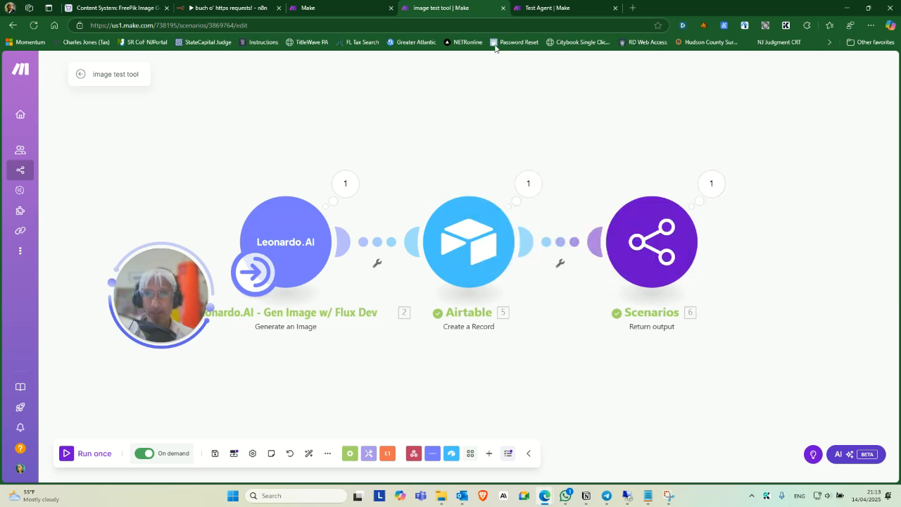
Return to the Test Agent scenario and read the agent's fifth execution step in the run output
click(555, 7)
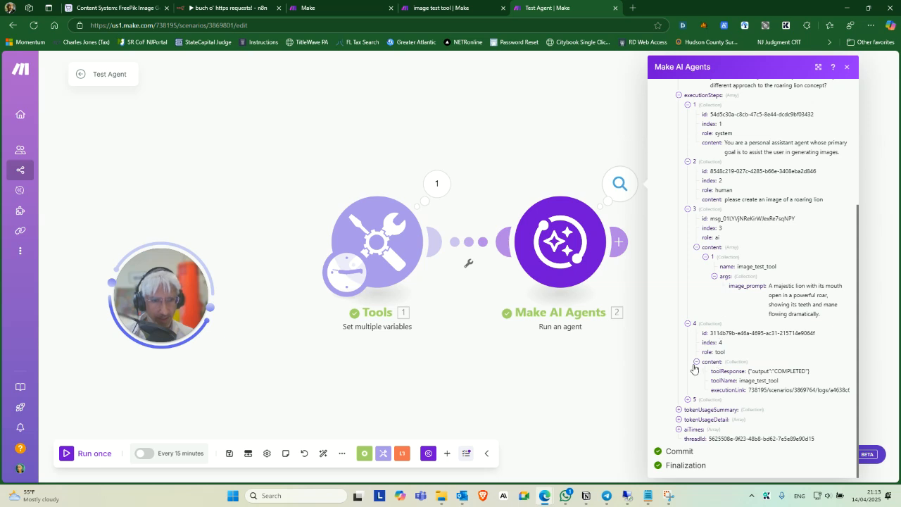
click(690, 401)
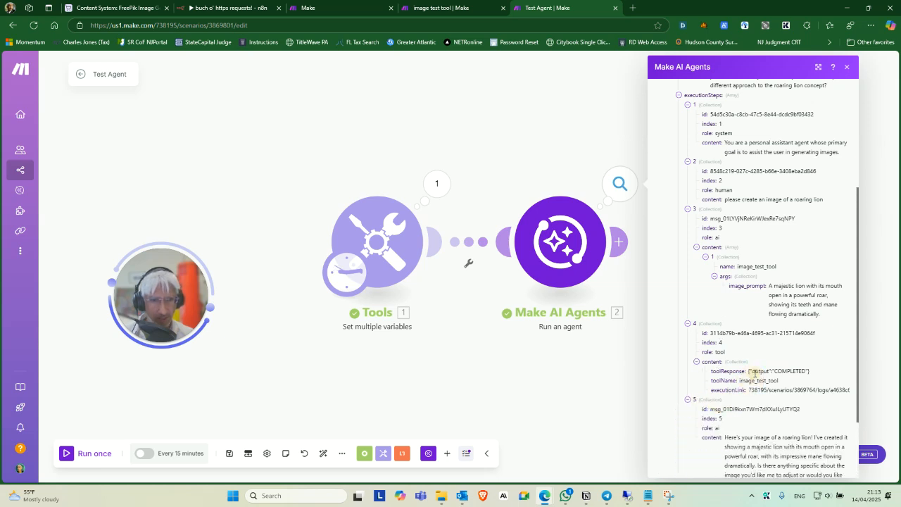
scroll(745, 402, down, 2)
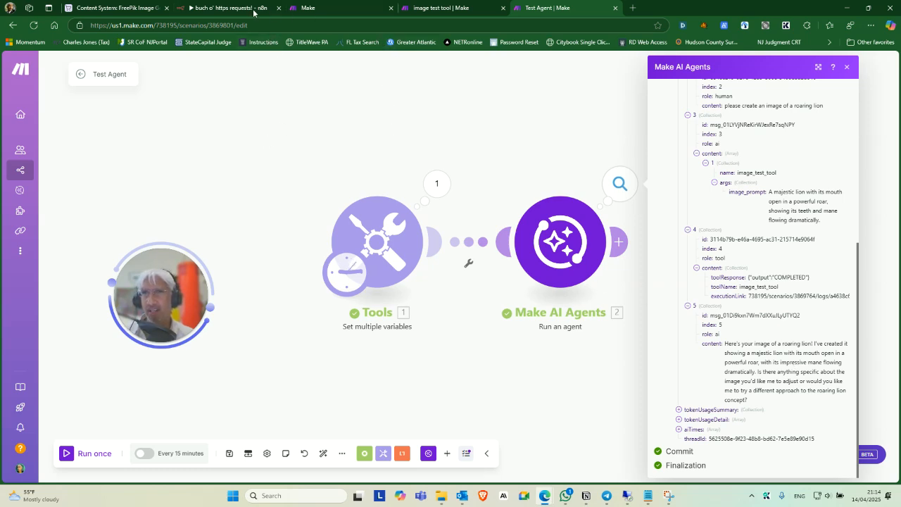
Switch to the Airtable FreePik Image Gen table, reload it and view the newest record's image at full size
click(127, 7)
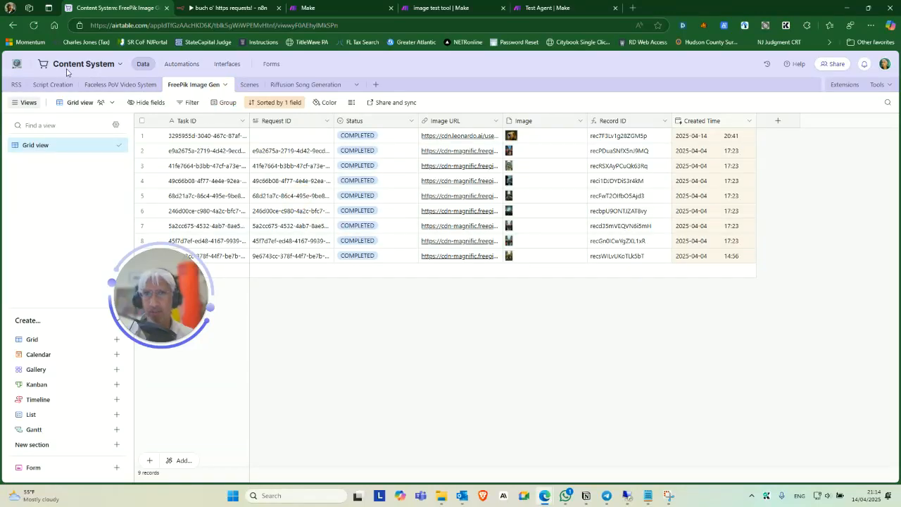
click(33, 24)
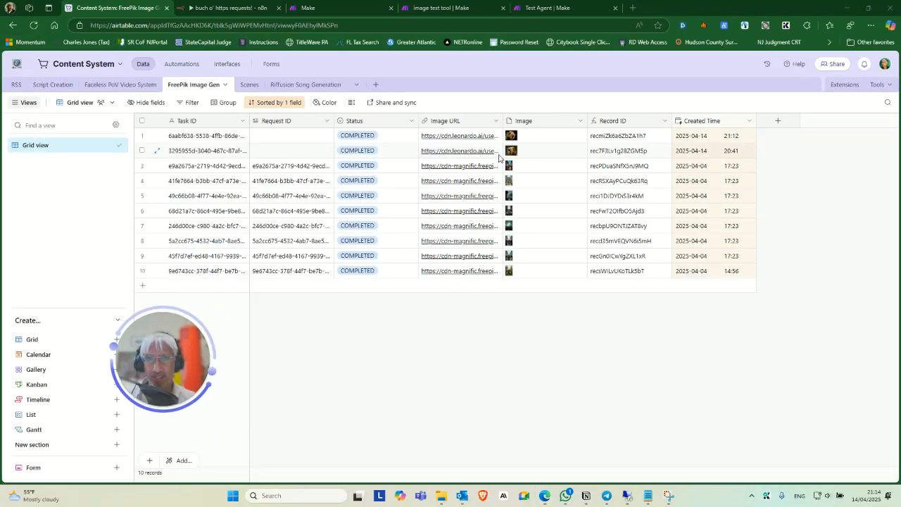
click(512, 138)
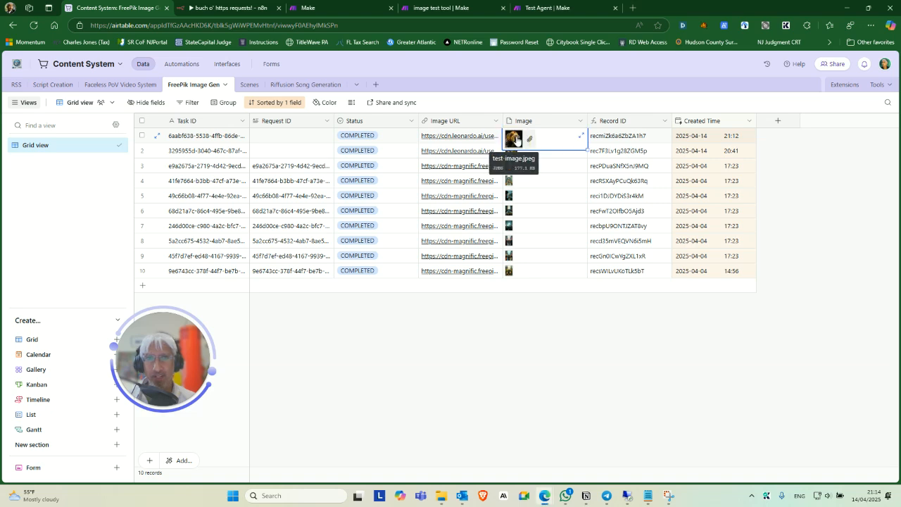
click(513, 139)
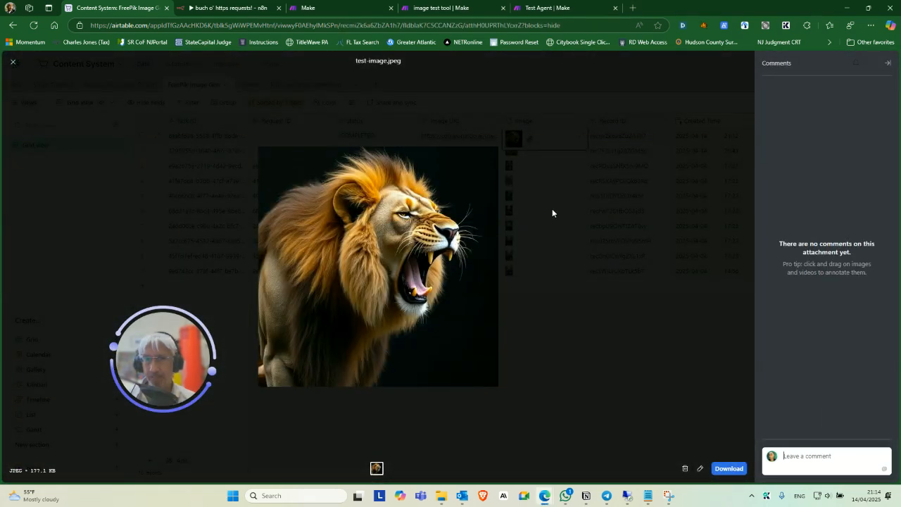
click(241, 201)
Return to the Test Agent scenario in Make and save the Make AI Agents module with thread ID asdf1234
click(363, 6)
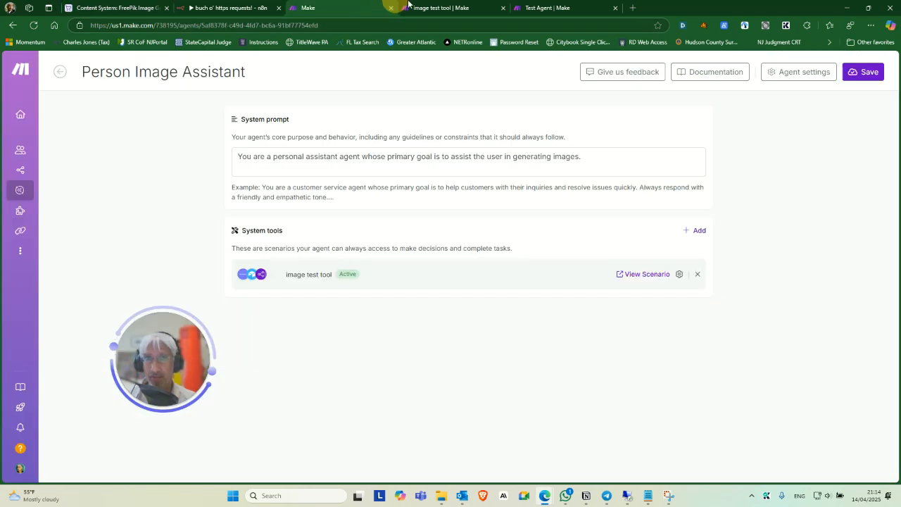
click(444, 7)
click(576, 4)
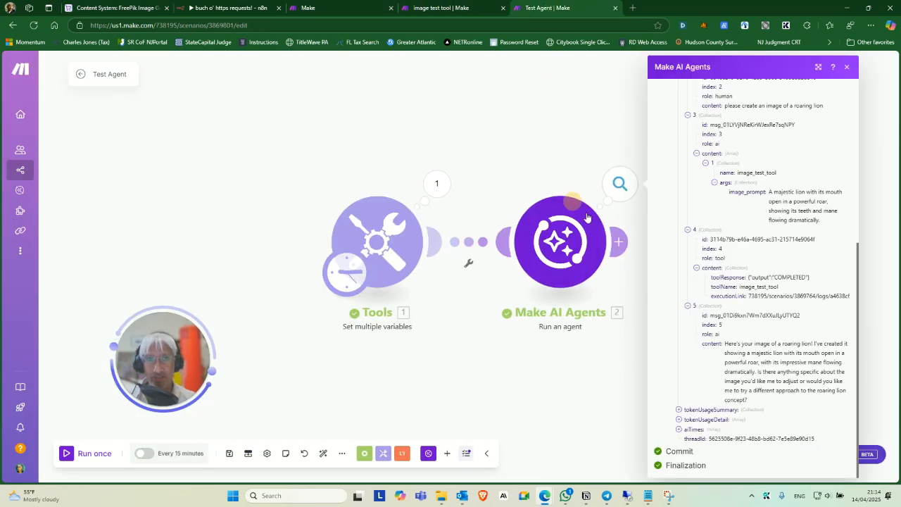
click(566, 346)
click(576, 245)
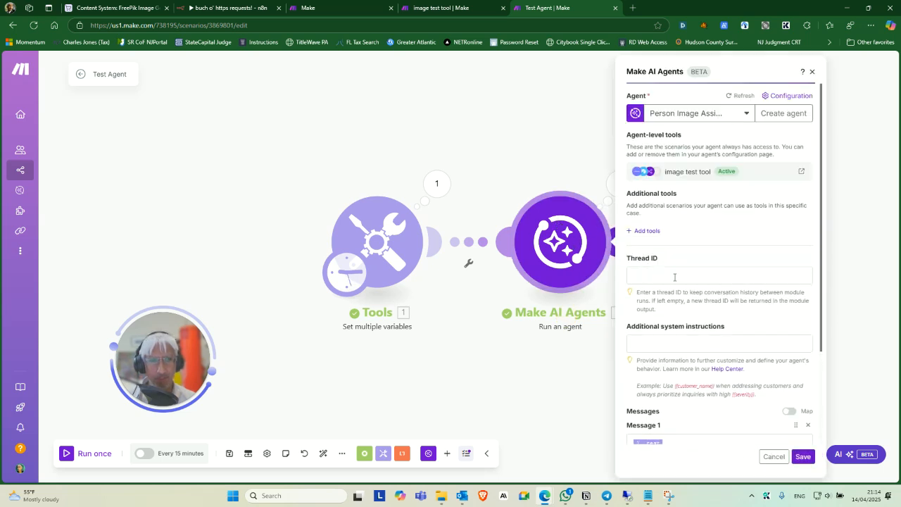
click(675, 276)
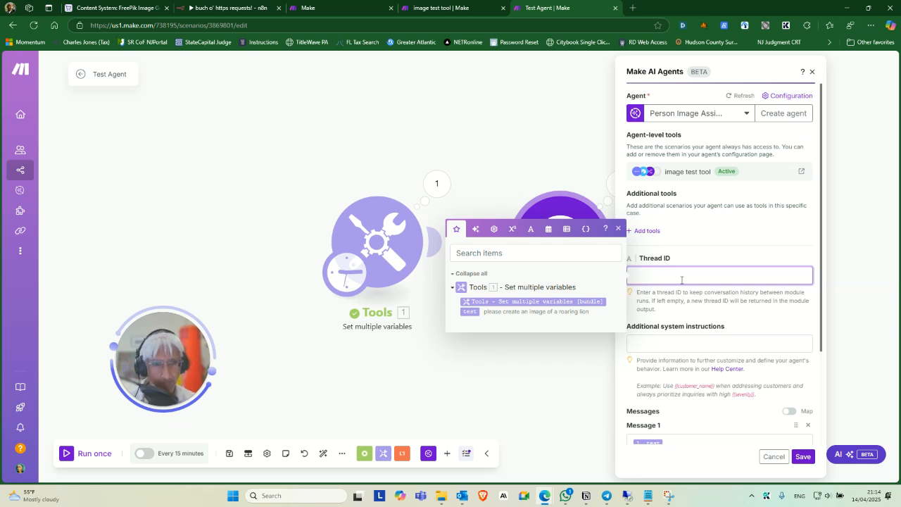
text(asdf1234)
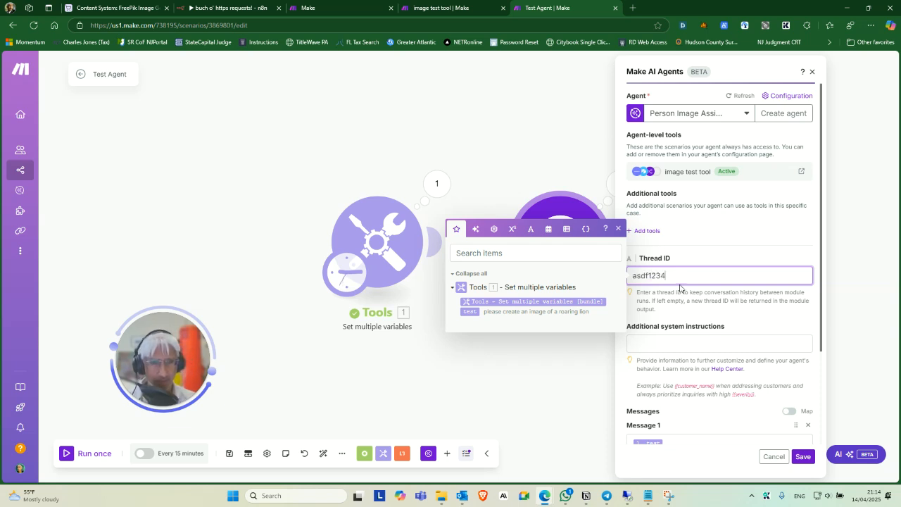
click(803, 457)
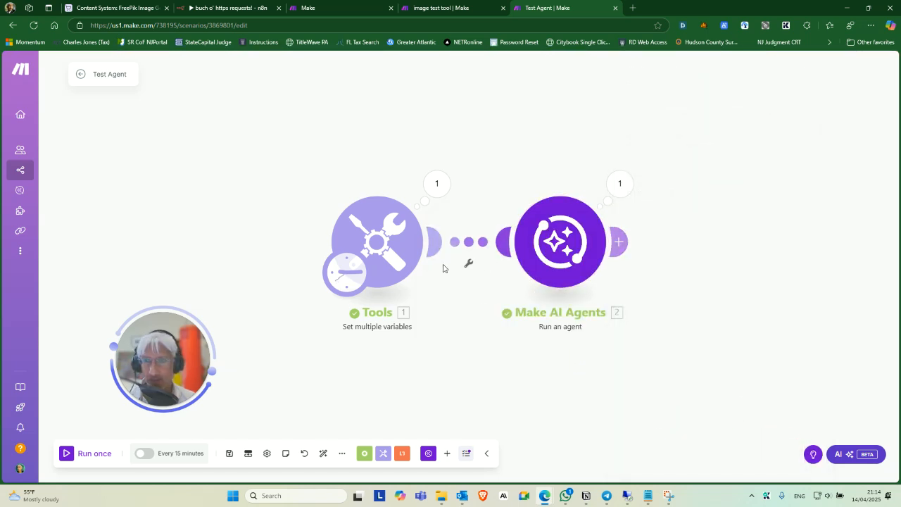
Set the Tools module's test variable to "please create an image of a majestic eagle" and save the module
drag(173, 347, 193, 290)
click(357, 264)
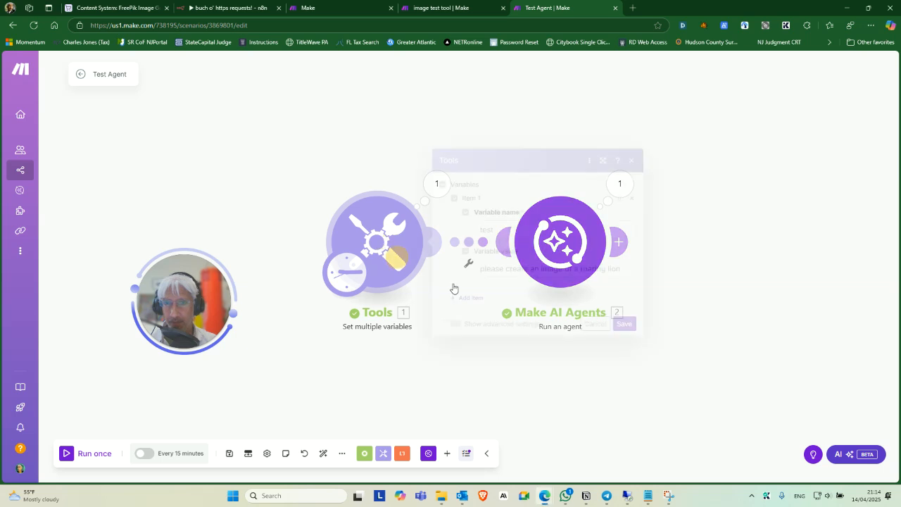
click(518, 269)
triple_click(517, 269)
click(568, 268)
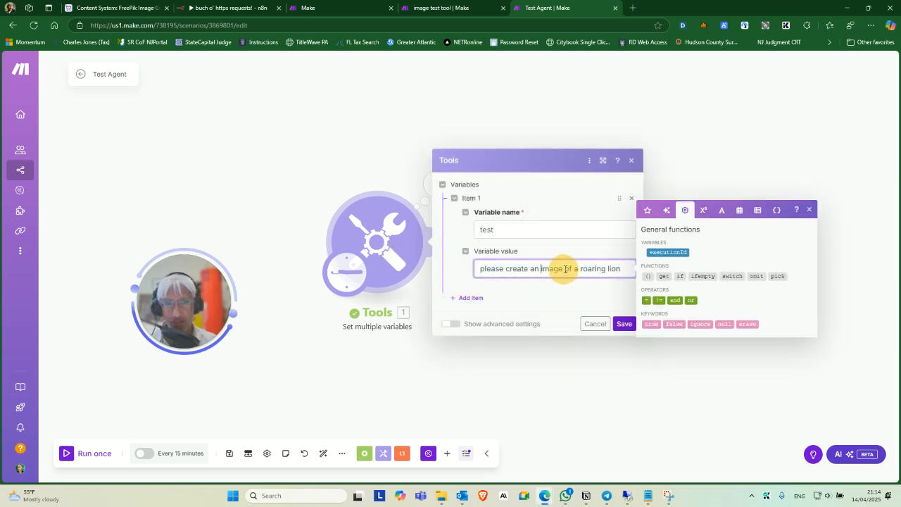
click(577, 262)
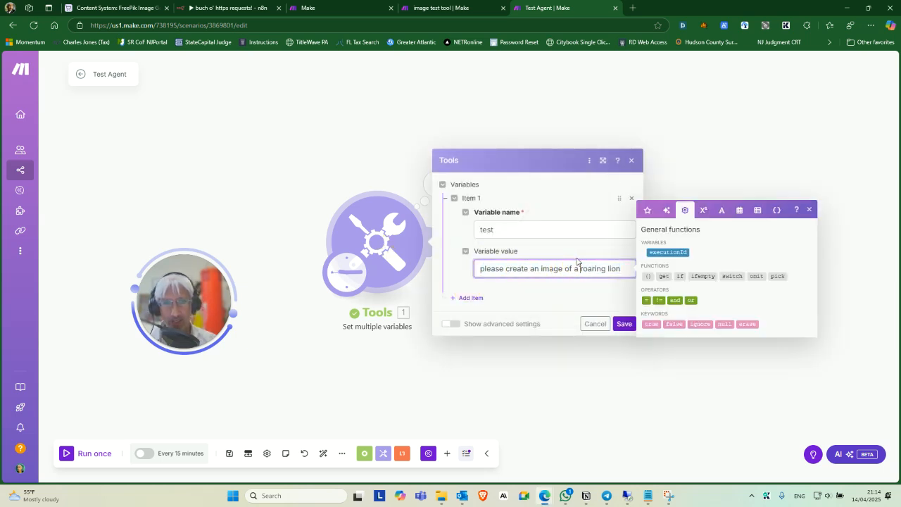
key(shift+End)
key(BackSpace)
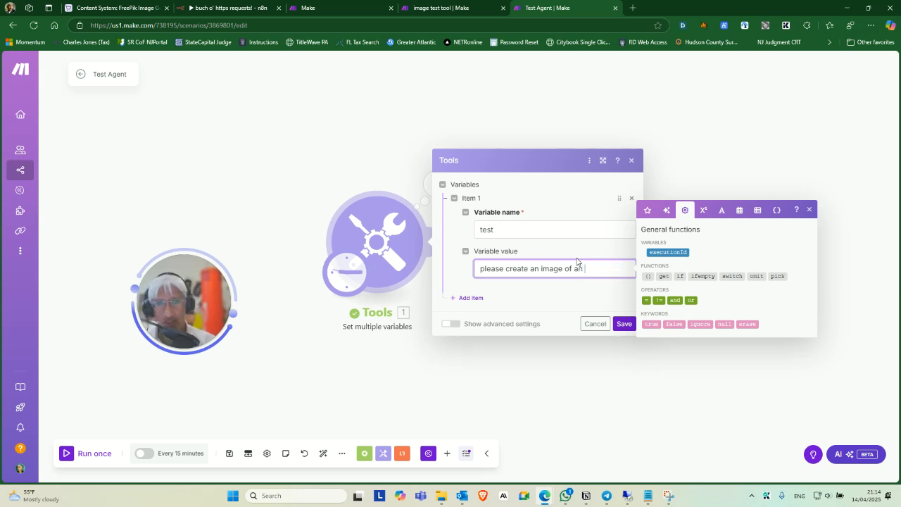
text(majestic eagle)
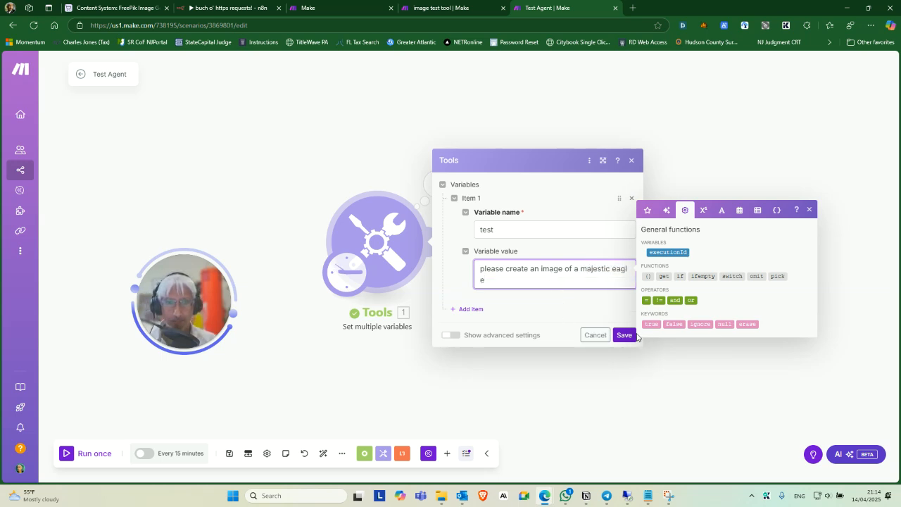
click(624, 335)
Review the Make AI Agents module's thread ID and message settings, and run the Test Agent scenario once
click(164, 357)
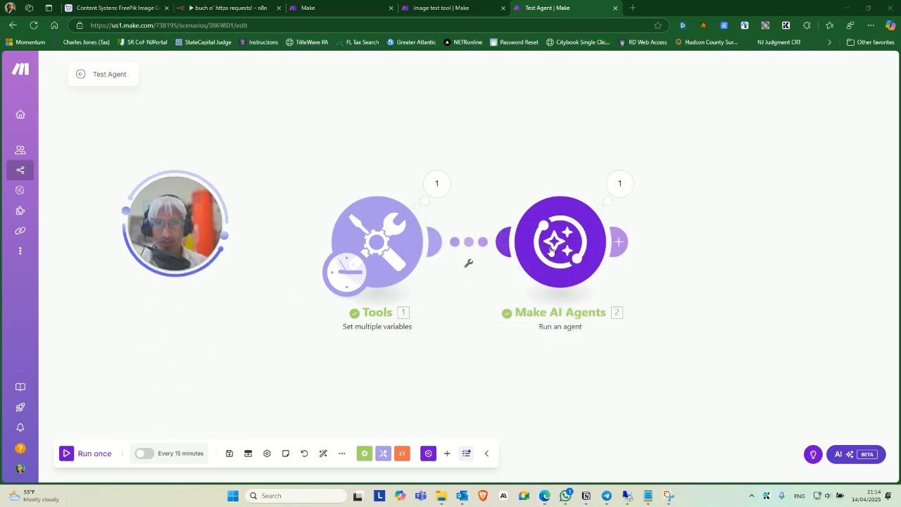
click(624, 248)
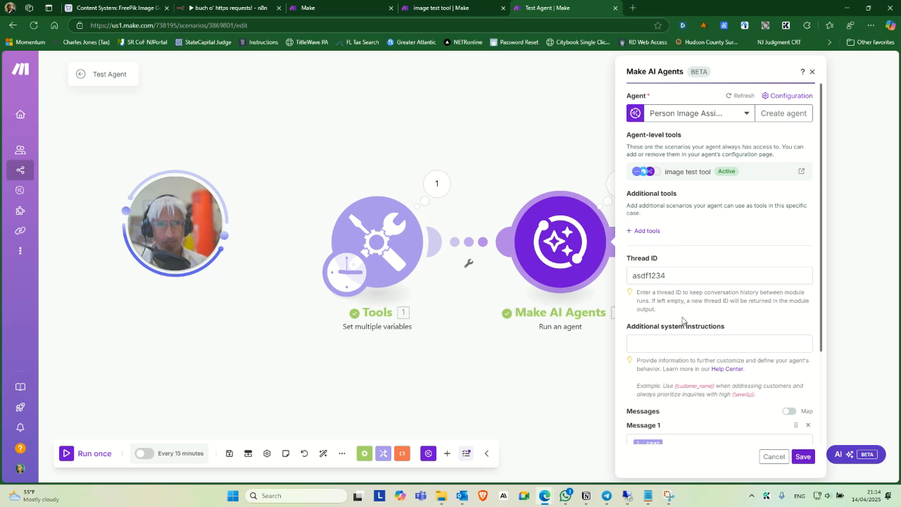
scroll(682, 321, down, 2)
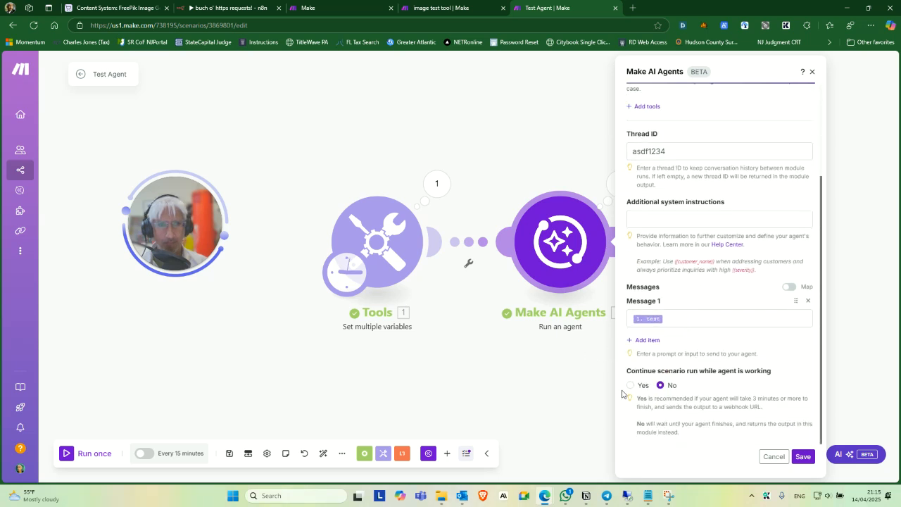
click(471, 399)
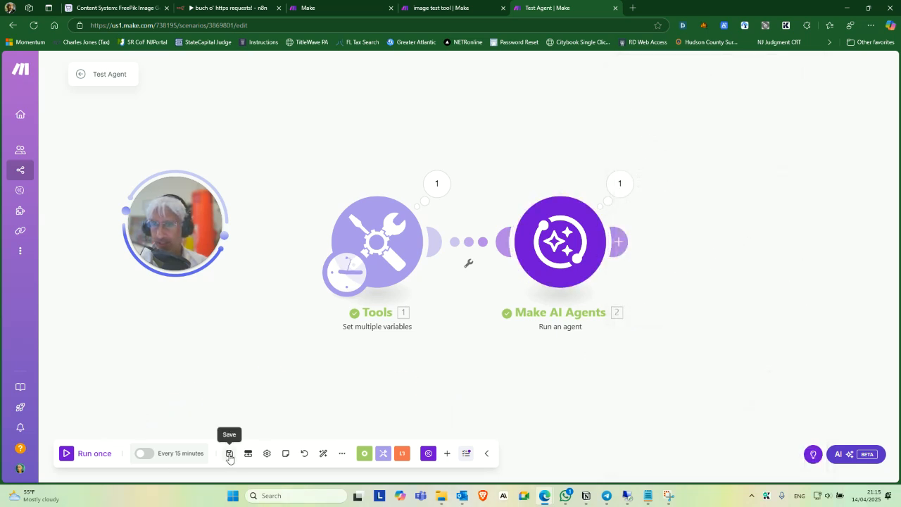
click(92, 456)
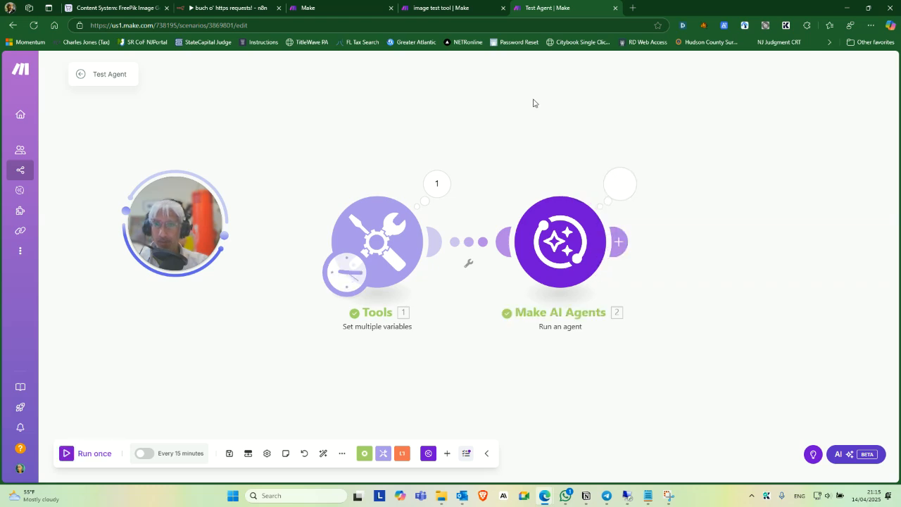
Switch to the Airtable table and preview the newest record's eagle image
click(131, 7)
click(510, 136)
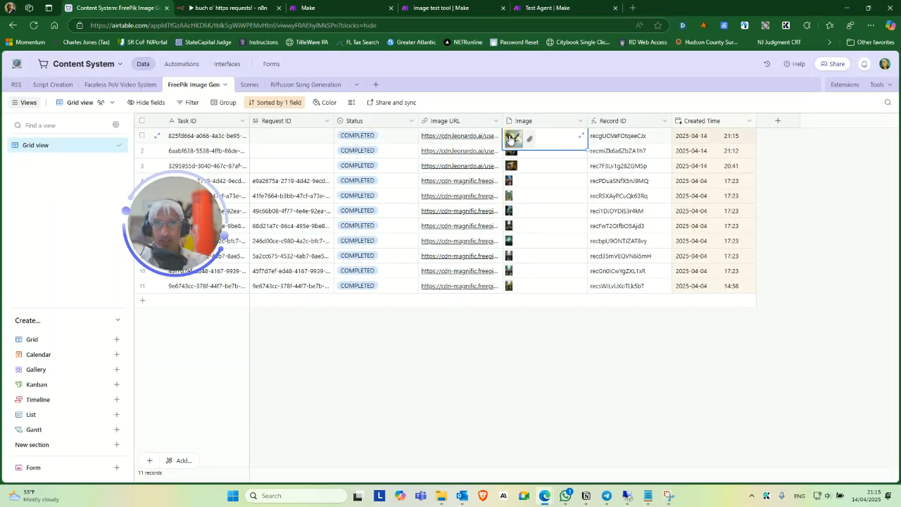
click(513, 136)
click(194, 350)
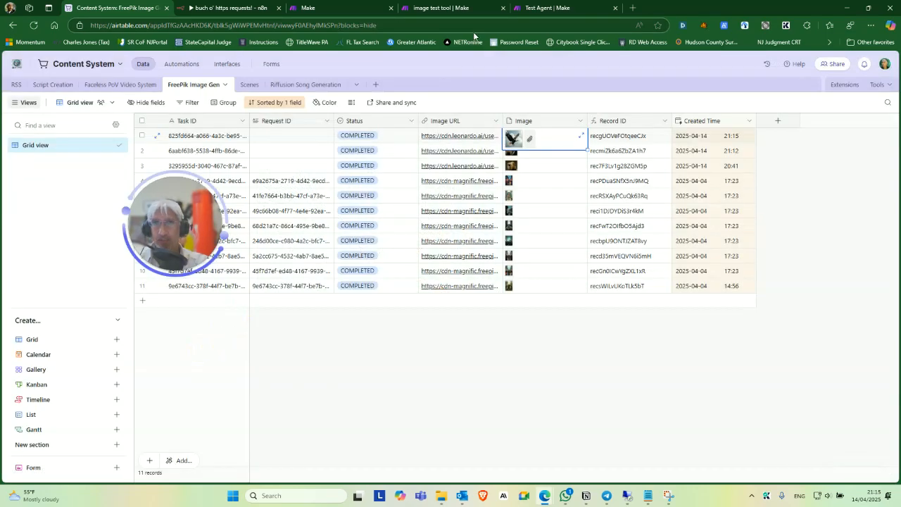
Return to the Test Agent scenario in Make and examine the agent's response and fifth execution step
click(535, 7)
click(619, 184)
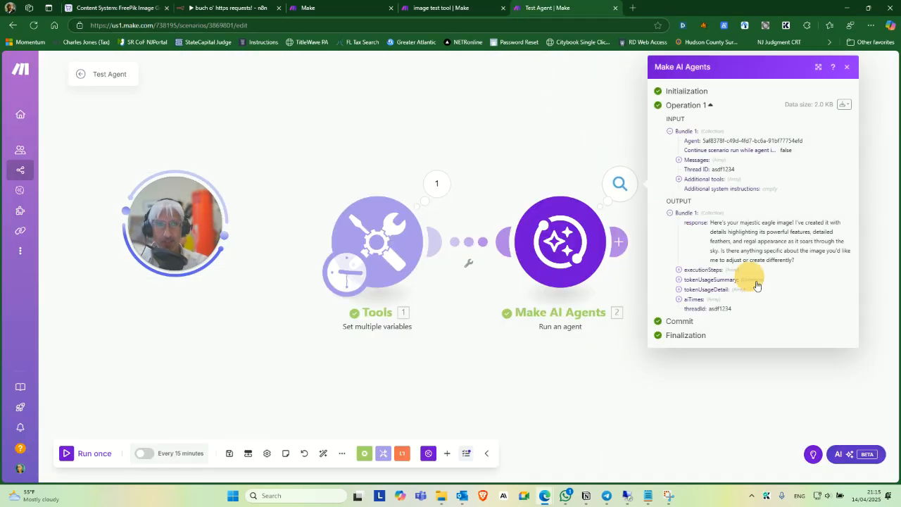
click(679, 270)
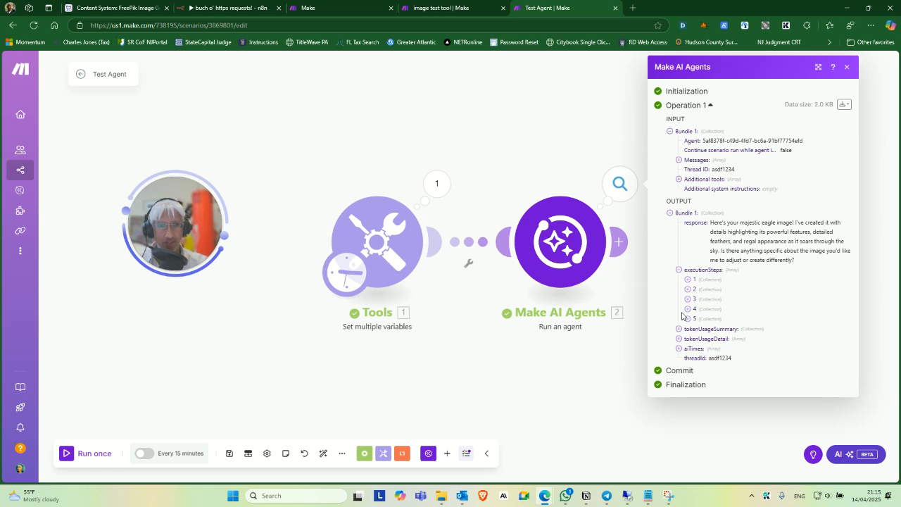
click(689, 319)
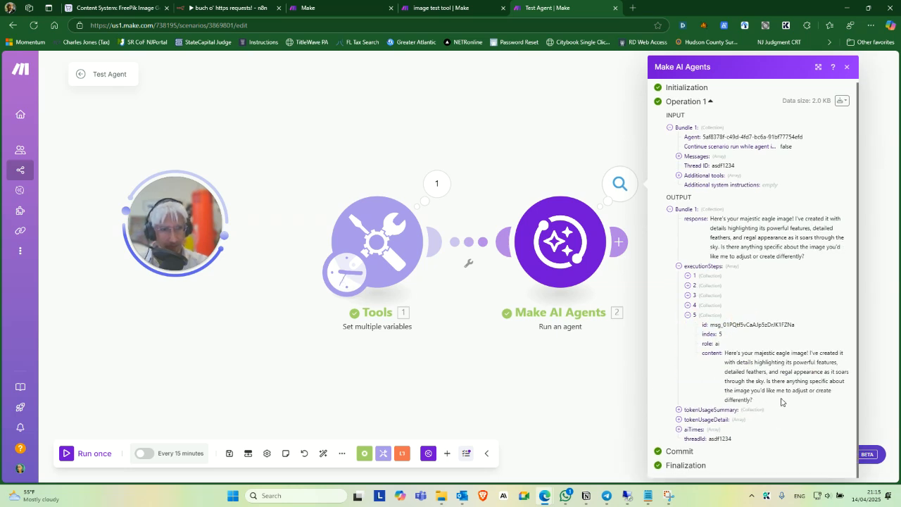
click(412, 373)
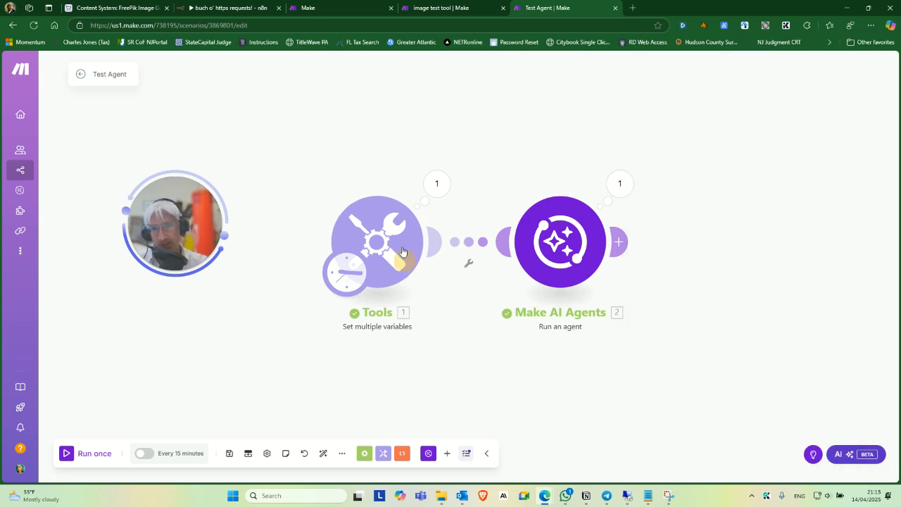
Compare the Tools module's run output with the Make AI Agents module's input and response
click(436, 184)
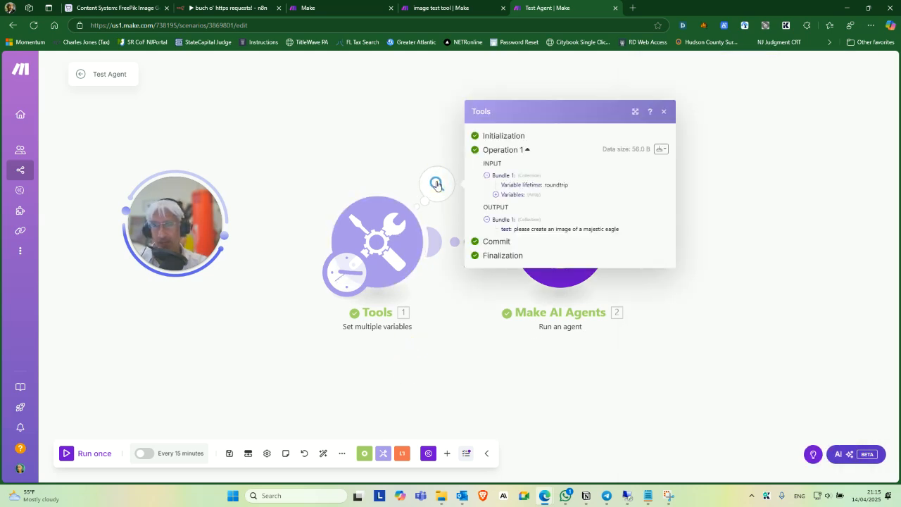
click(528, 398)
click(617, 185)
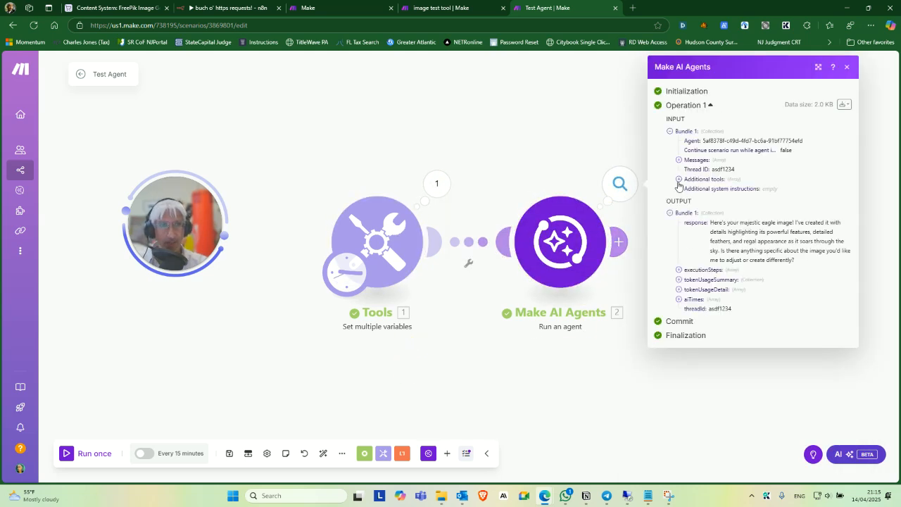
click(486, 343)
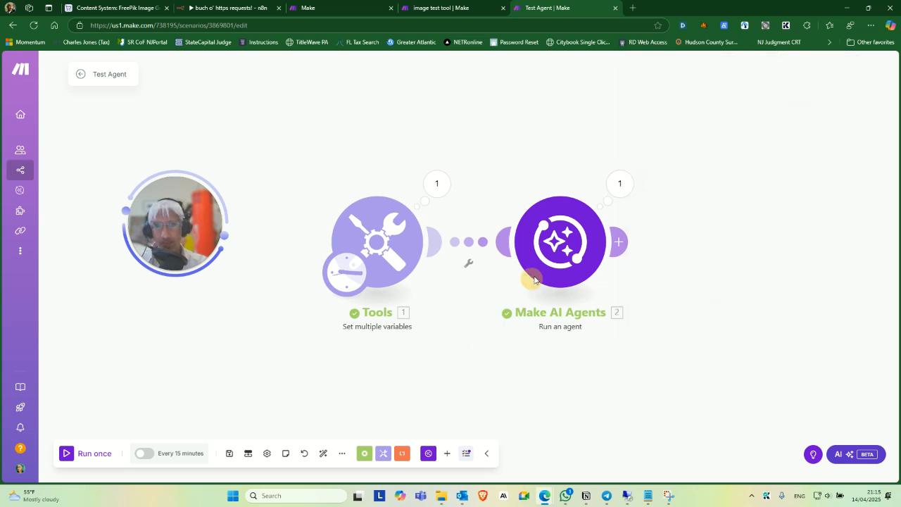
Replace the Tools module's test variable value with "yeah actually, could you make the scene more dramatic" and save it
click(377, 243)
drag(534, 278, 459, 262)
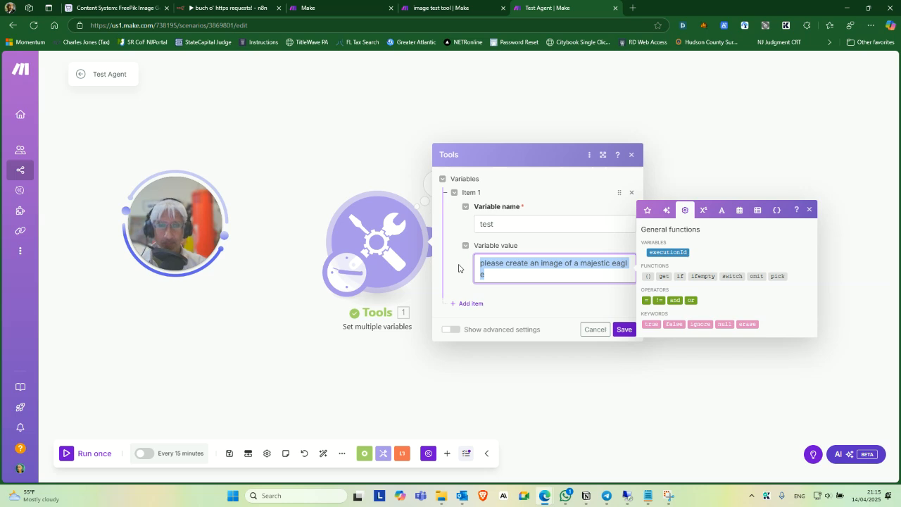
text(yeah actually, could you make th)
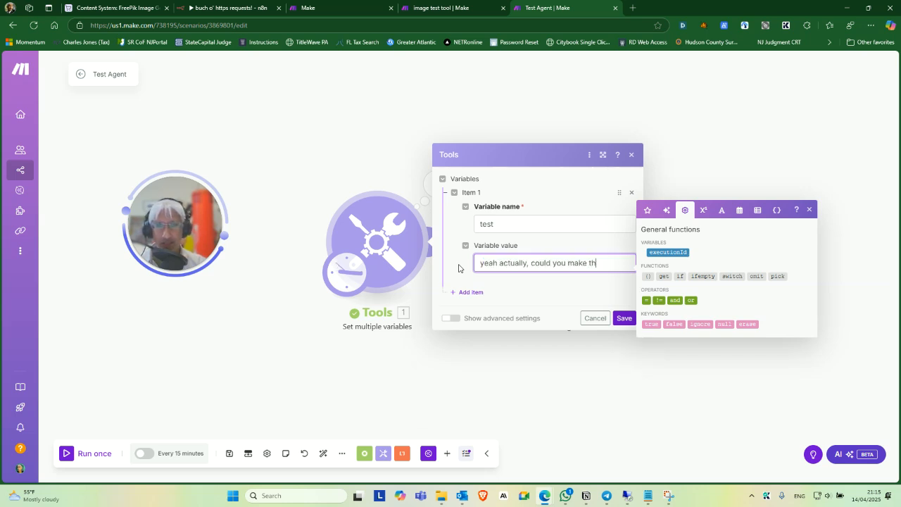
text(e scene more dramatic)
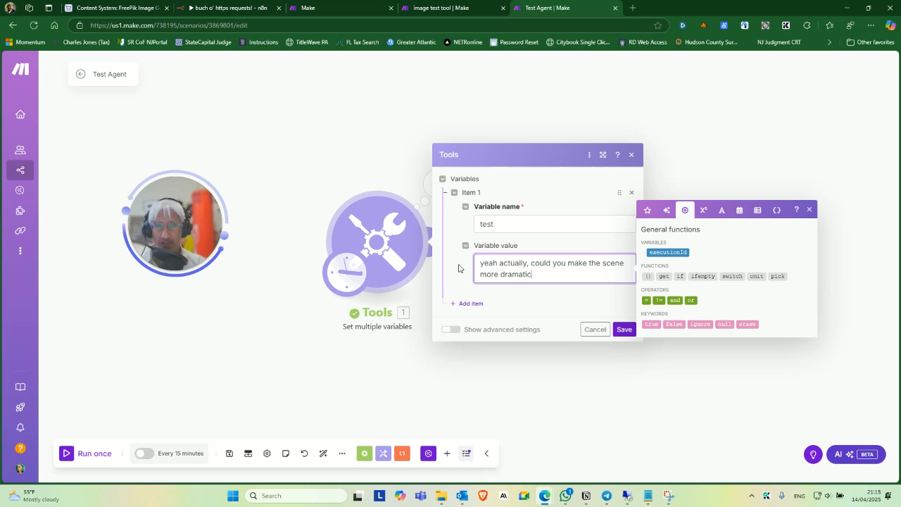
click(624, 329)
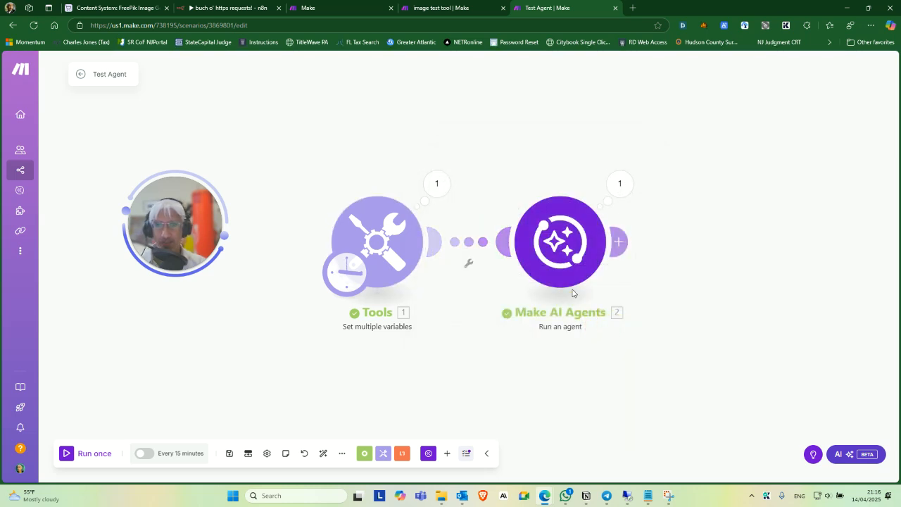
Run the Test Agent scenario once and check the Tools module's output bundle during the run
click(82, 454)
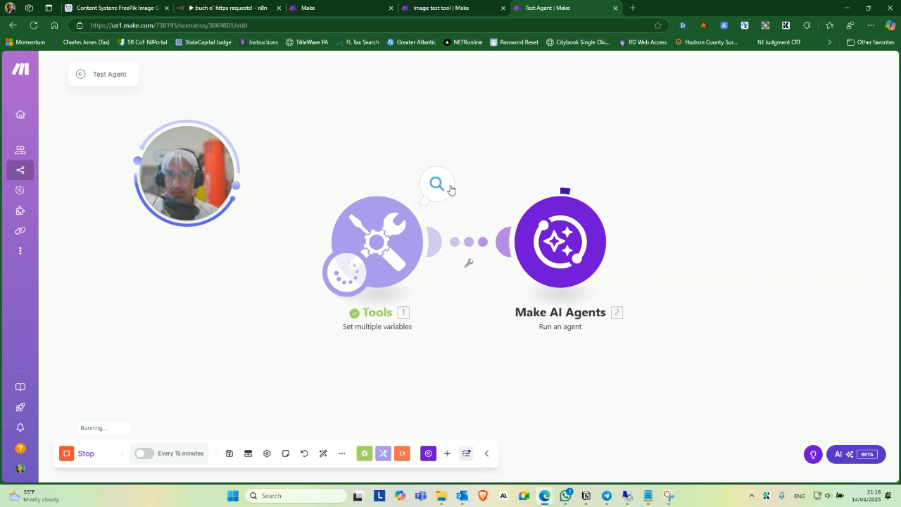
click(451, 188)
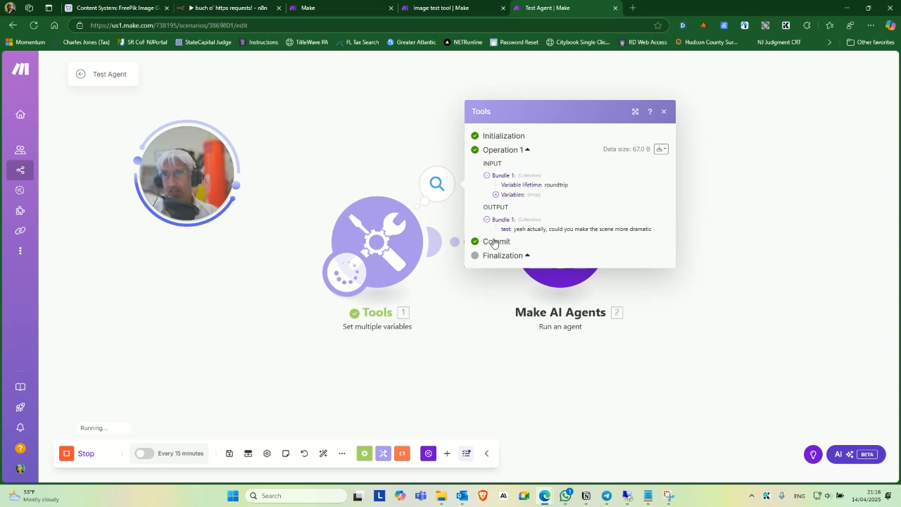
click(469, 371)
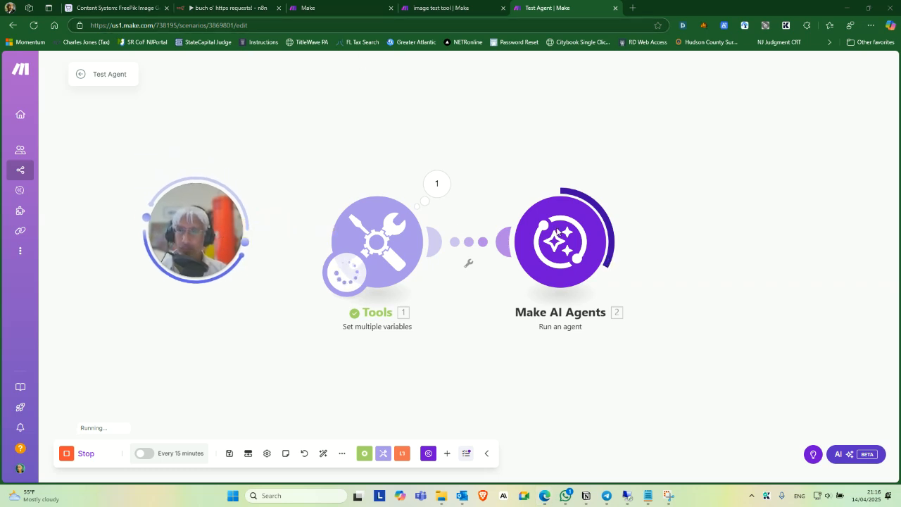
Switch to the image test tool scenario and leave its editor to view the recent run history
click(226, 7)
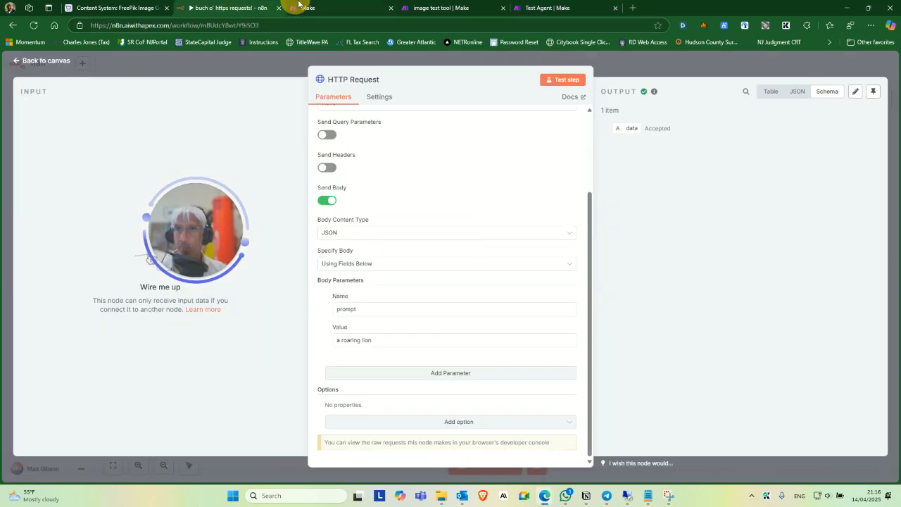
click(317, 8)
click(457, 8)
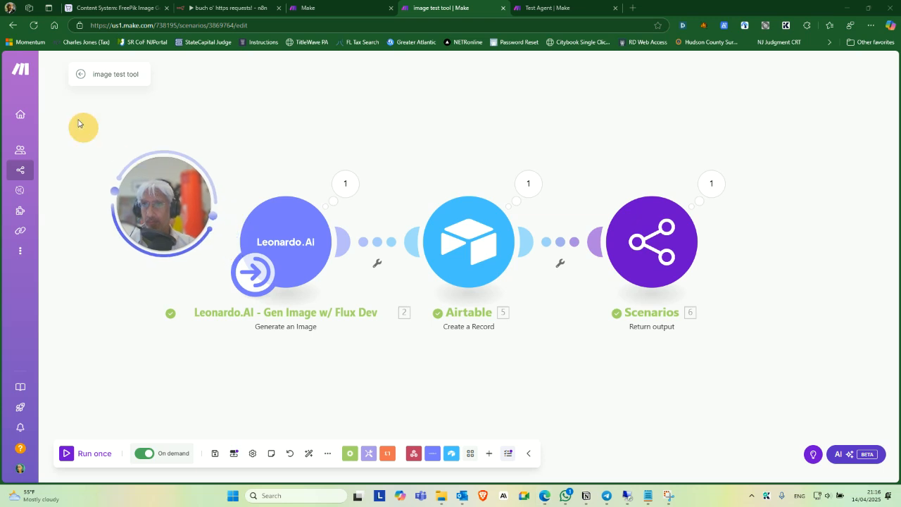
click(79, 76)
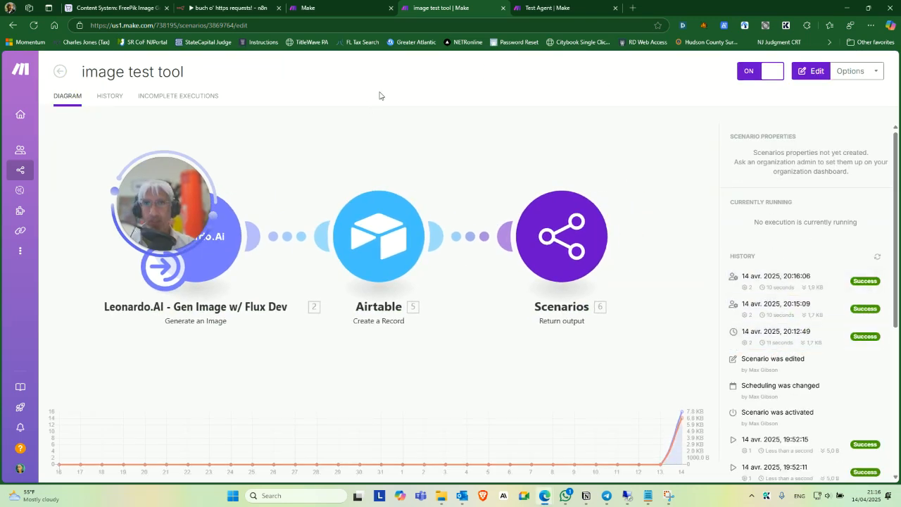
Return to the Test Agent scenario and examine the agent's response and the first three execution steps in its run output
click(530, 7)
click(619, 184)
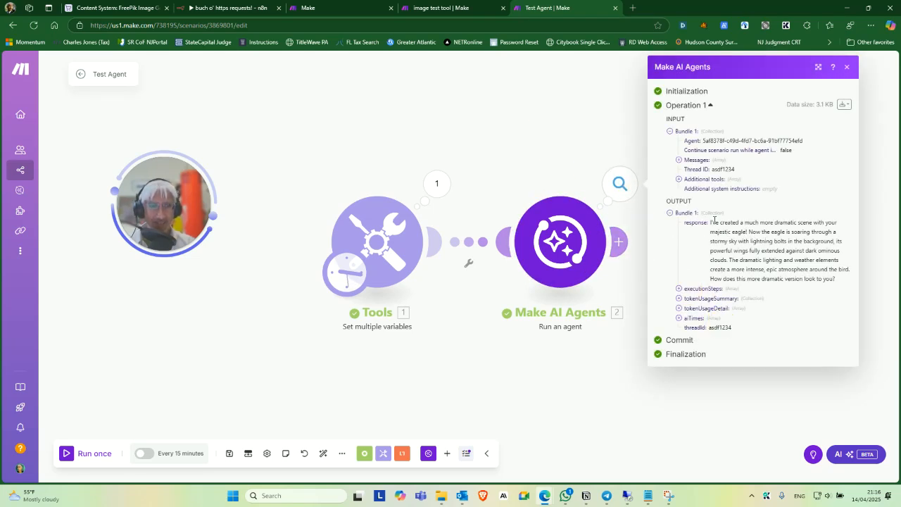
click(680, 288)
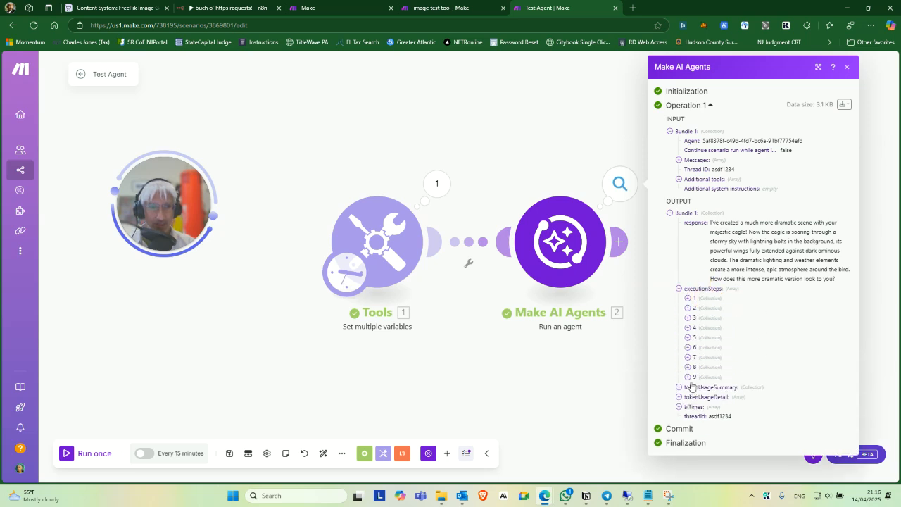
click(688, 298)
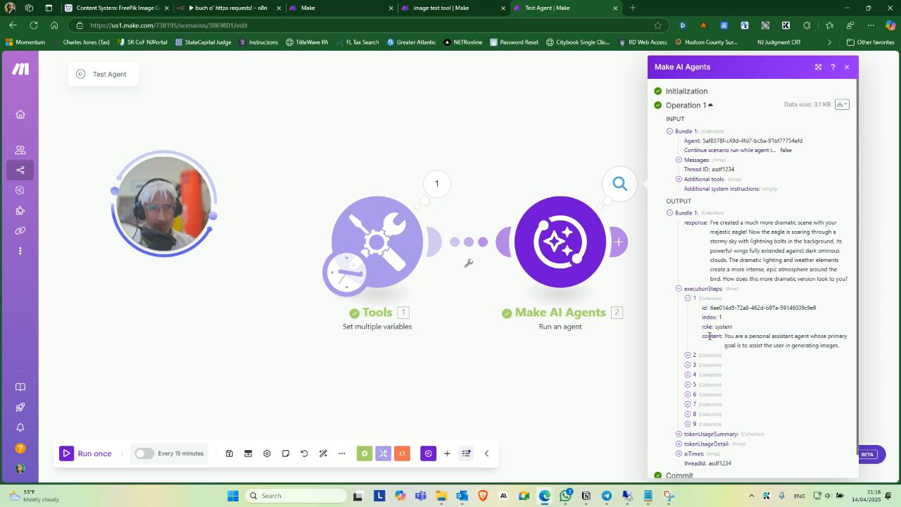
scroll(690, 350, down, 1)
click(688, 331)
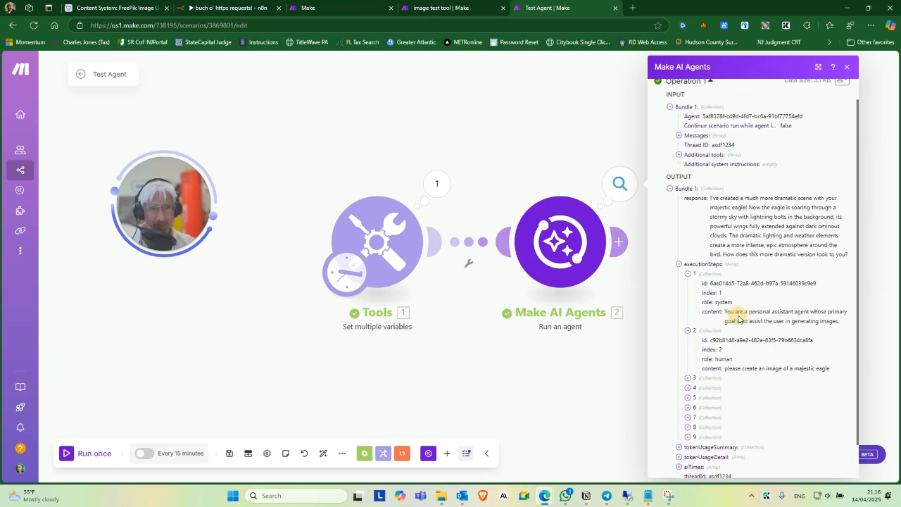
scroll(715, 354, down, 2)
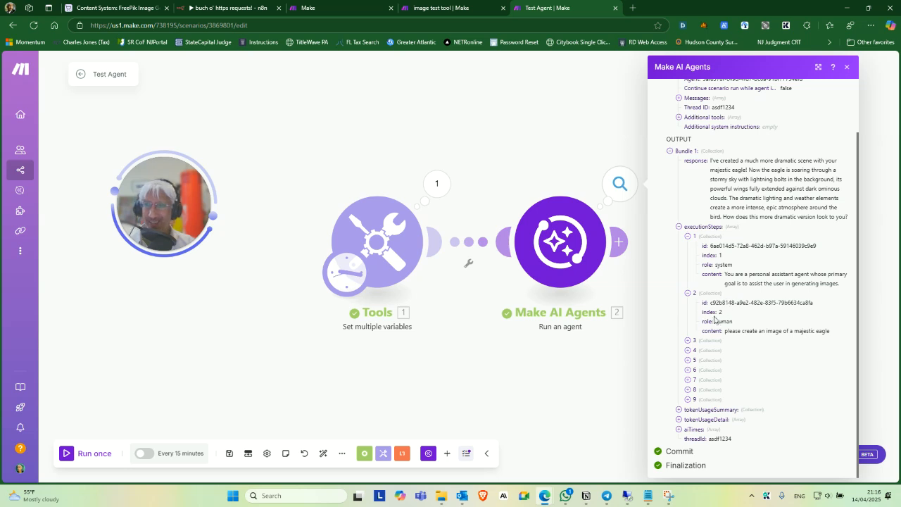
click(689, 341)
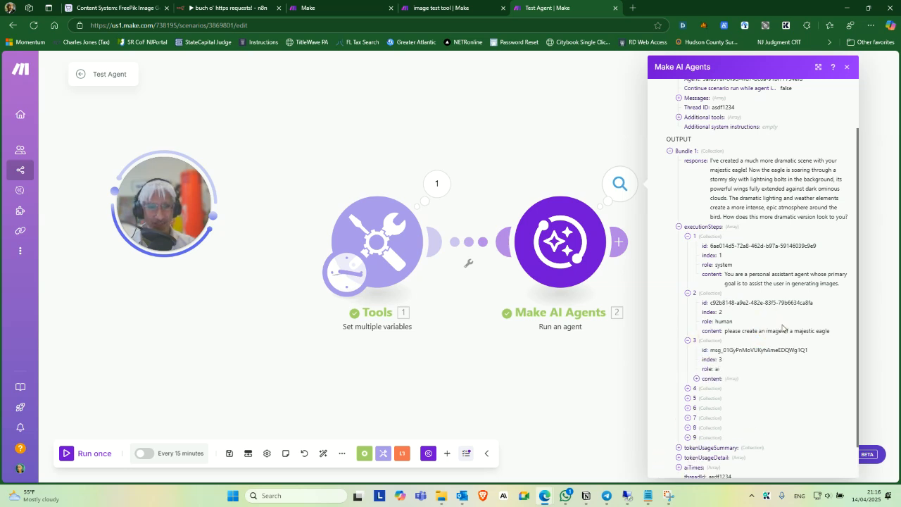
scroll(704, 344, down, 2)
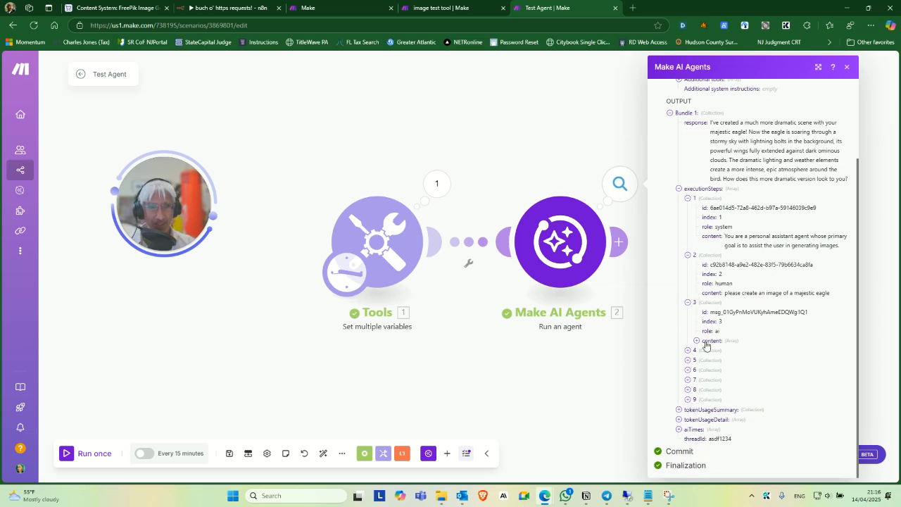
Expand the fifth and sixth execution steps and compare the agent's earlier reply with the follow-up prompt
click(689, 360)
scroll(753, 363, down, 2)
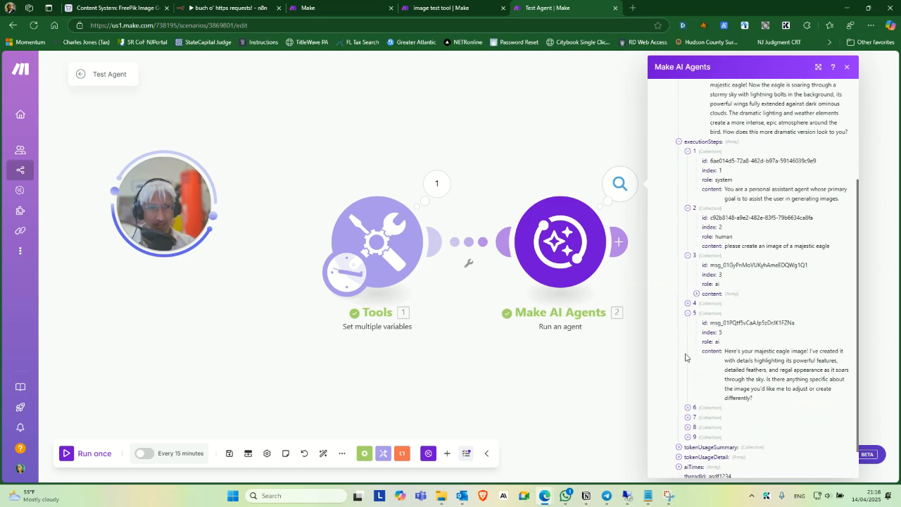
scroll(717, 342, down, 2)
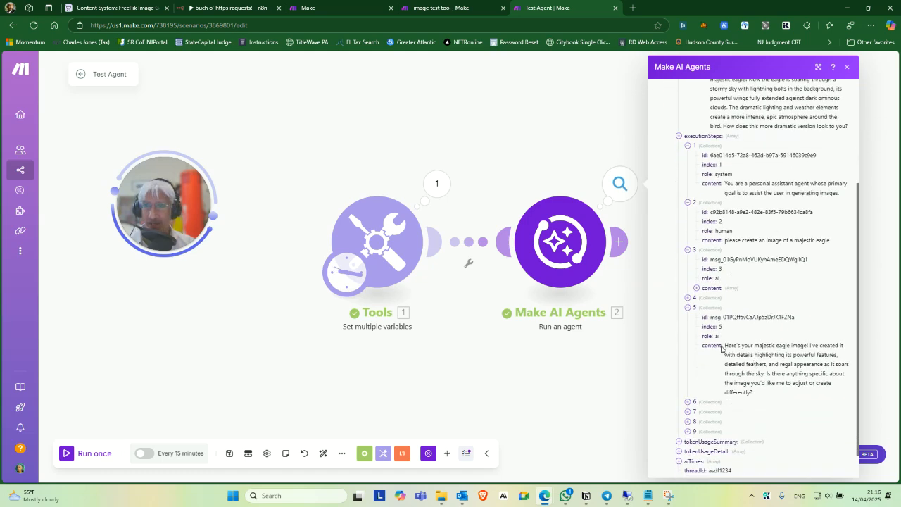
click(689, 370)
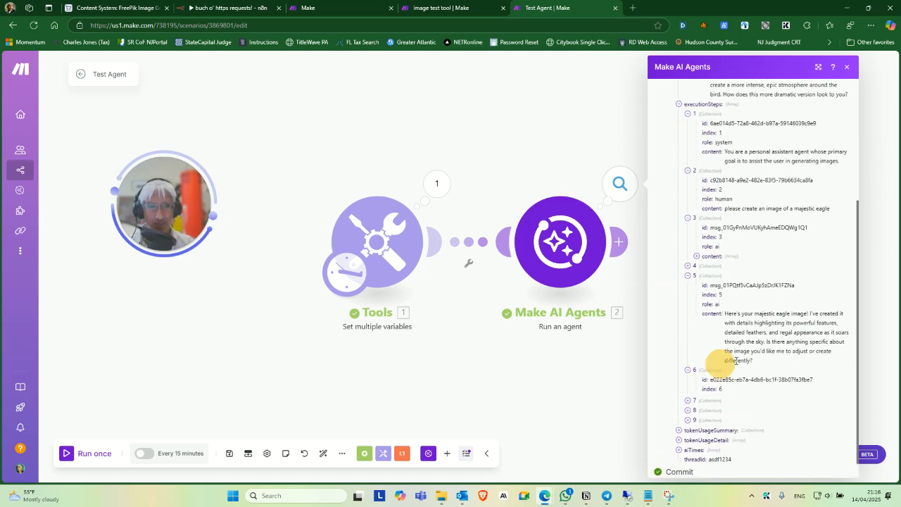
scroll(732, 349, down, 2)
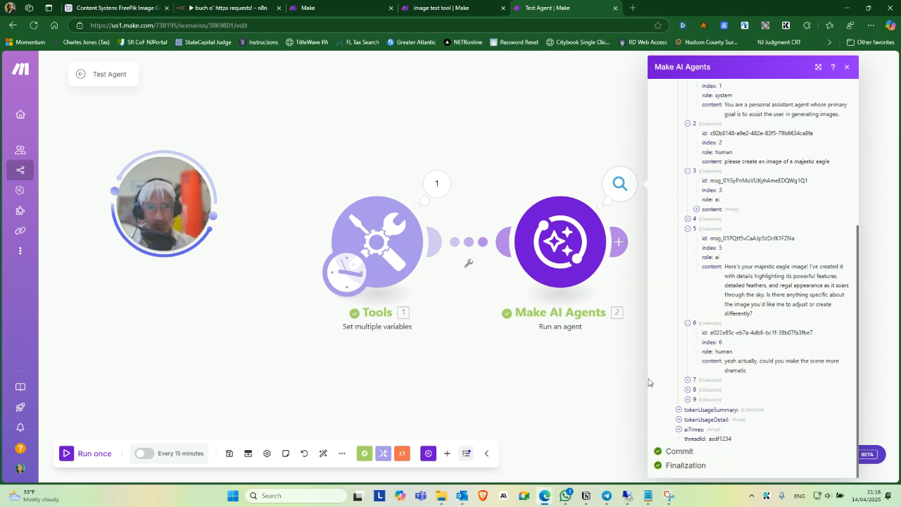
scroll(712, 160, up, 3)
scroll(686, 401, down, 3)
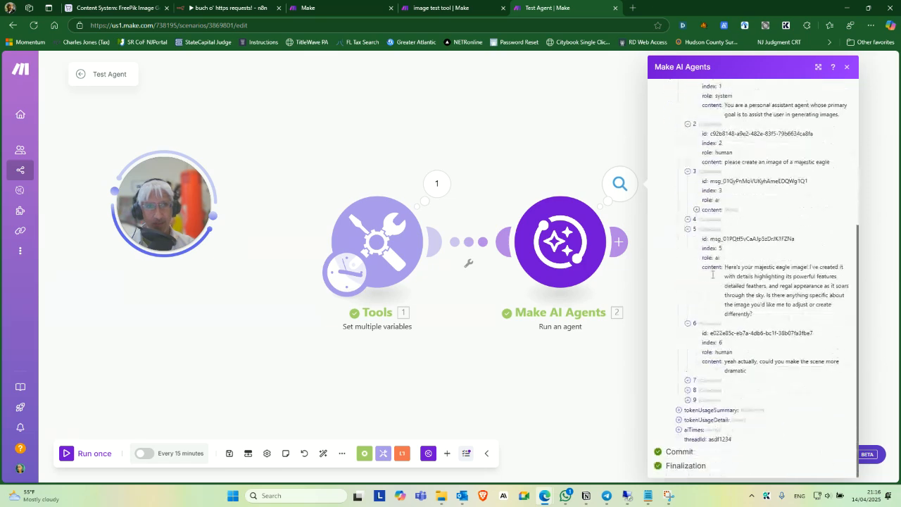
Expand the seventh execution step down to the image prompt argument sent to image_test_tool
click(688, 381)
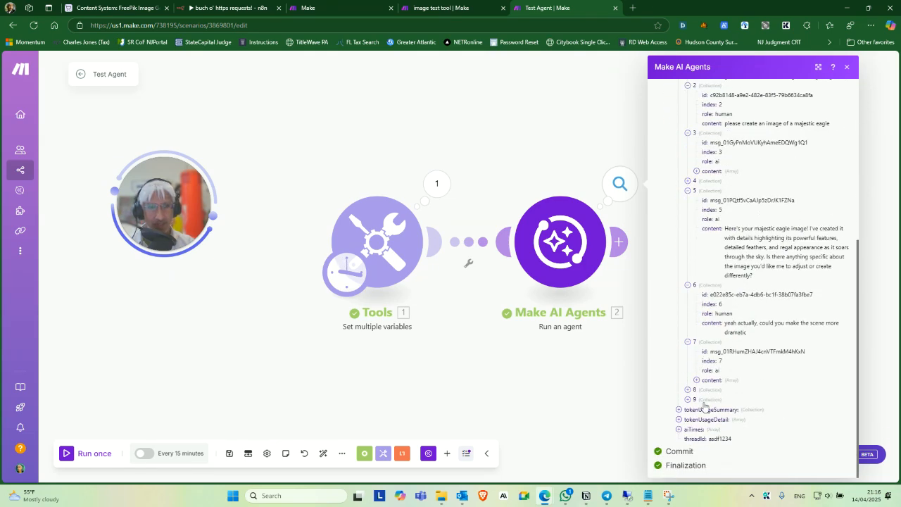
click(697, 381)
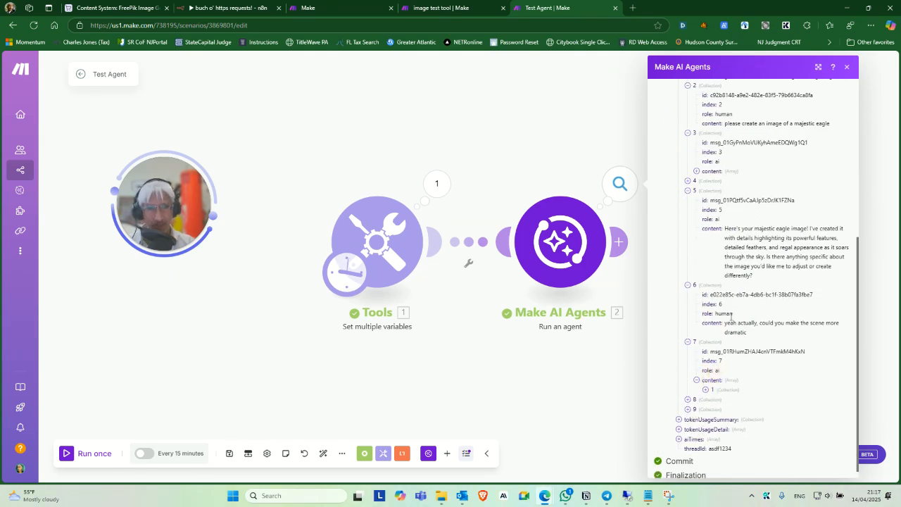
click(707, 390)
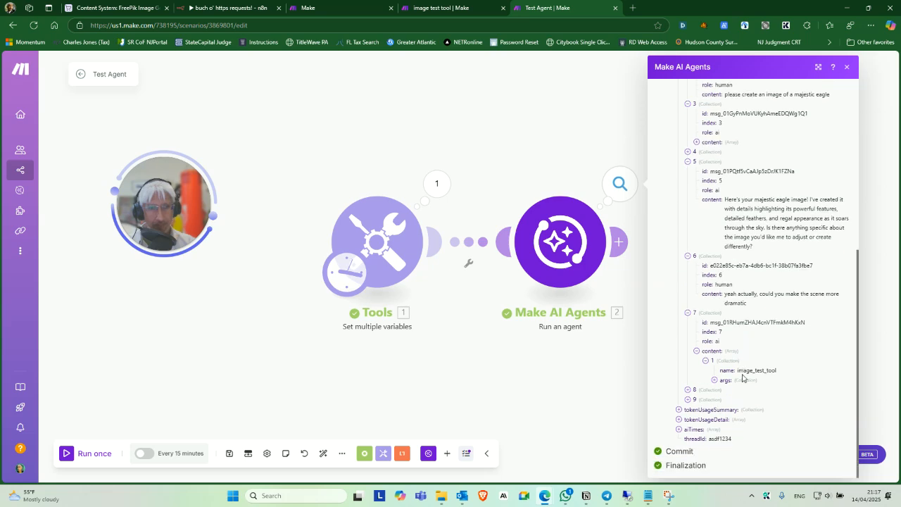
click(716, 381)
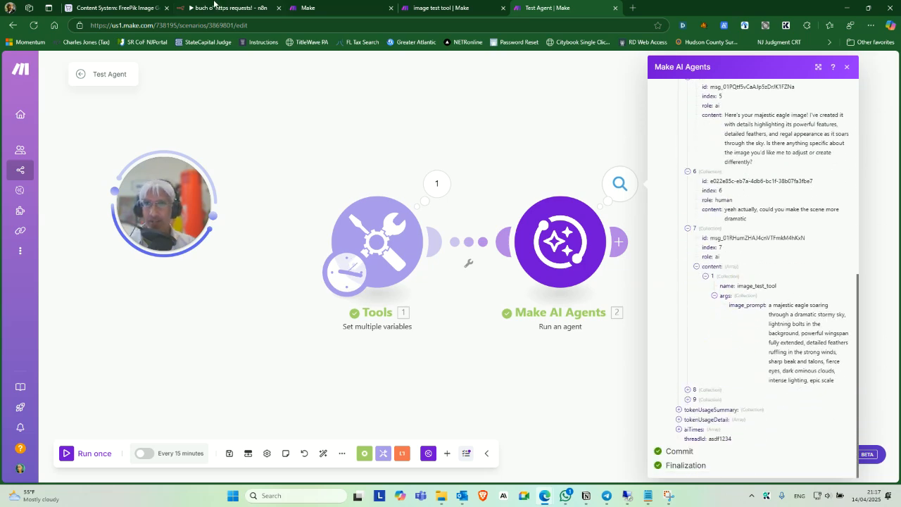
Switch to the Airtable FreePik Image Gen table, preview the image in the first record, and close the preview
click(116, 7)
click(524, 137)
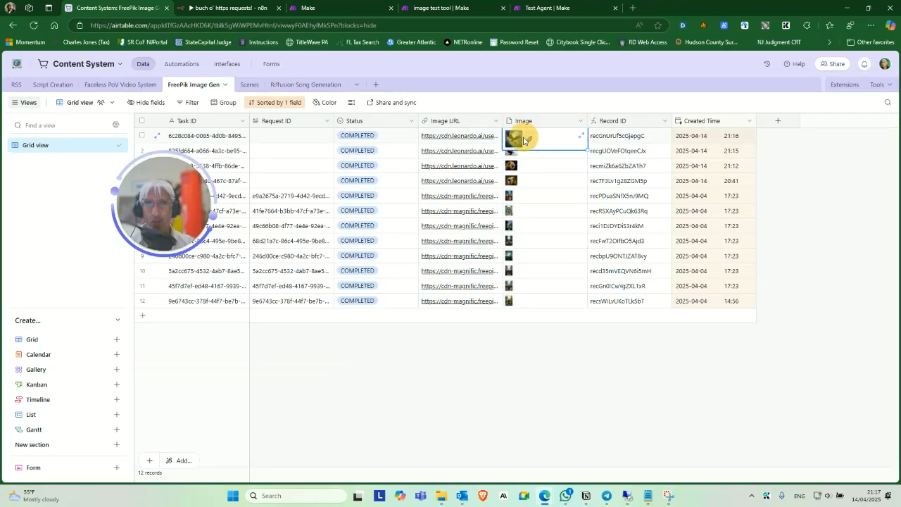
click(516, 142)
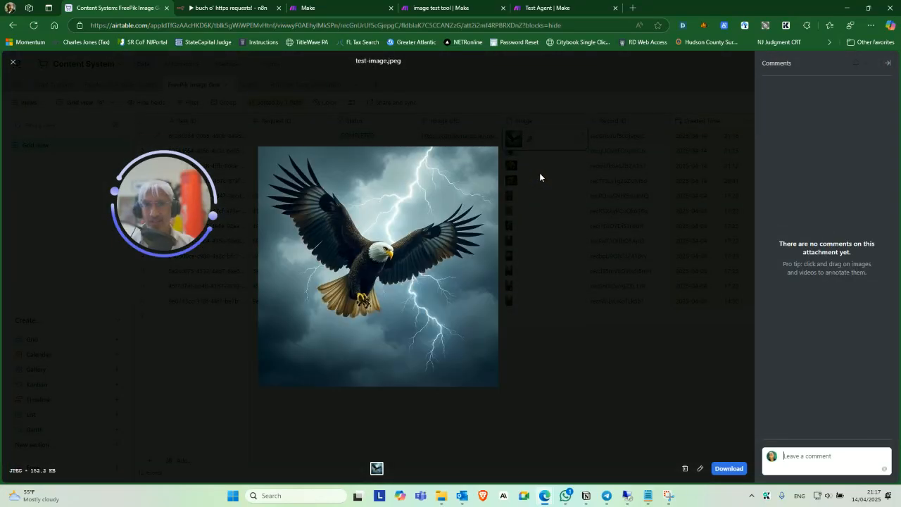
click(249, 365)
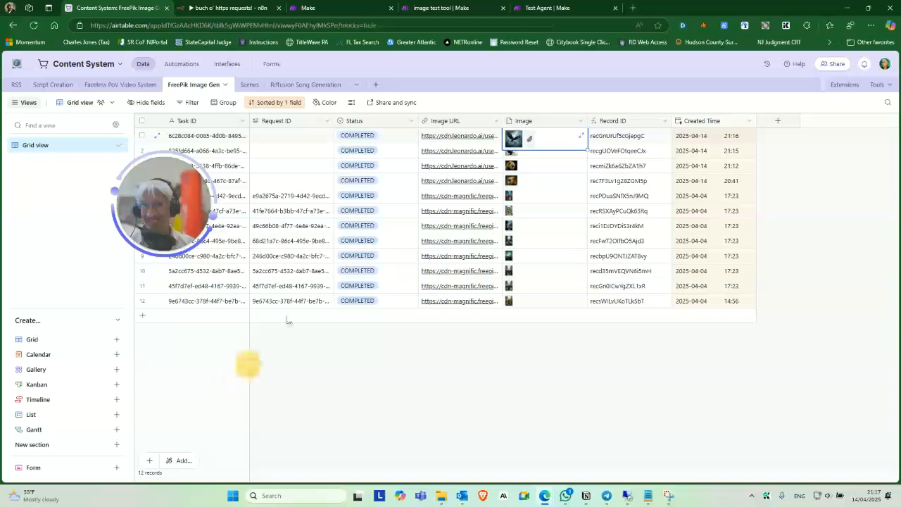
Return to the Test Agent scenario in Make, review the eighth and ninth execution steps and the response, and close the run output
click(549, 6)
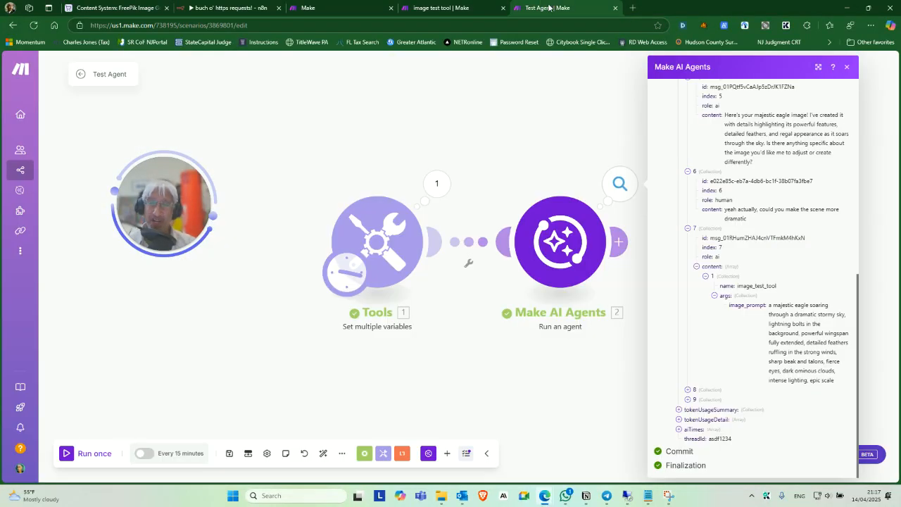
drag(200, 195, 236, 171)
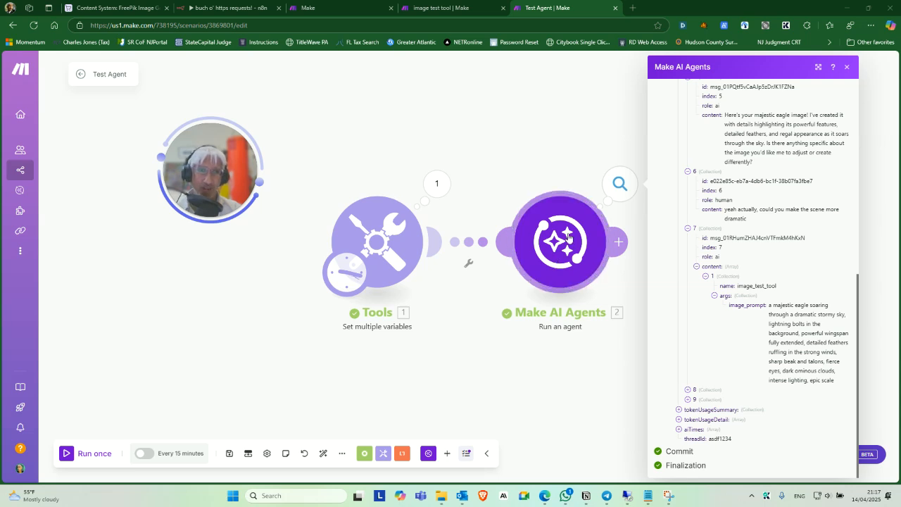
drag(231, 184, 226, 213)
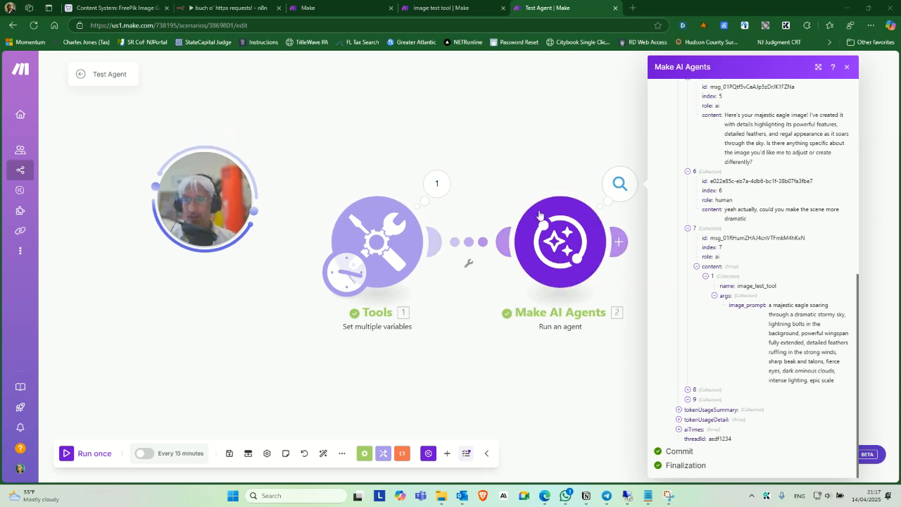
scroll(717, 209, up, 2)
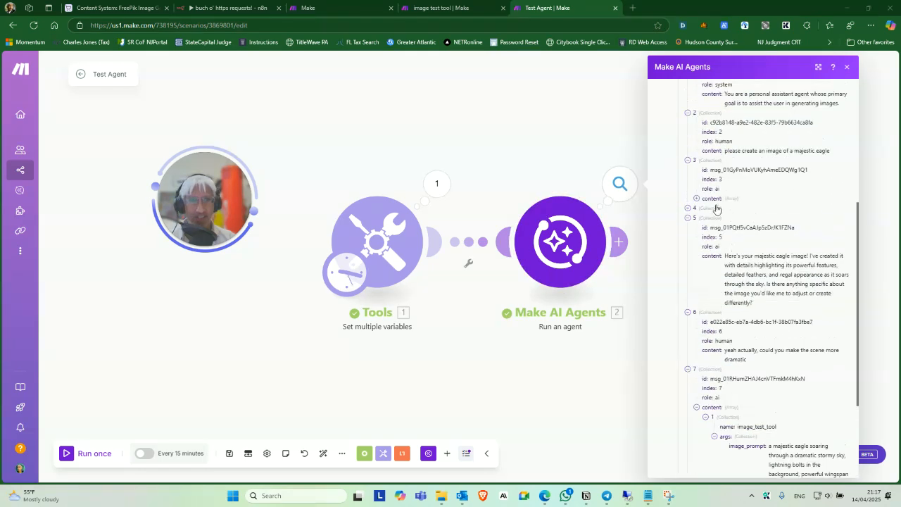
scroll(717, 209, down, 2)
click(688, 398)
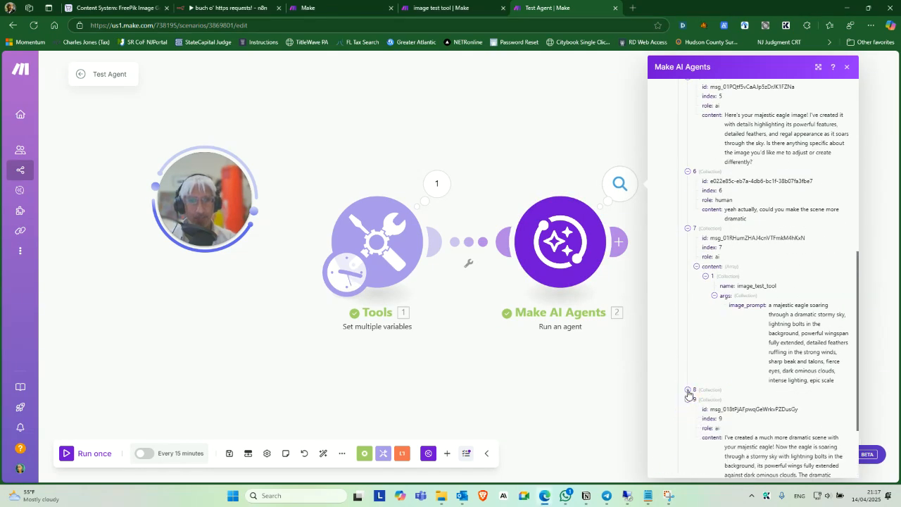
click(689, 390)
scroll(740, 371, down, 2)
scroll(739, 342, up, 10)
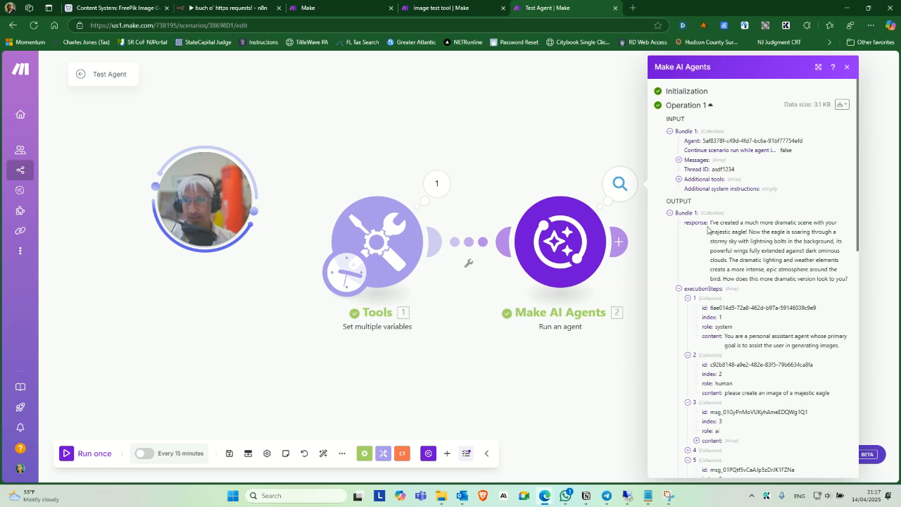
click(604, 125)
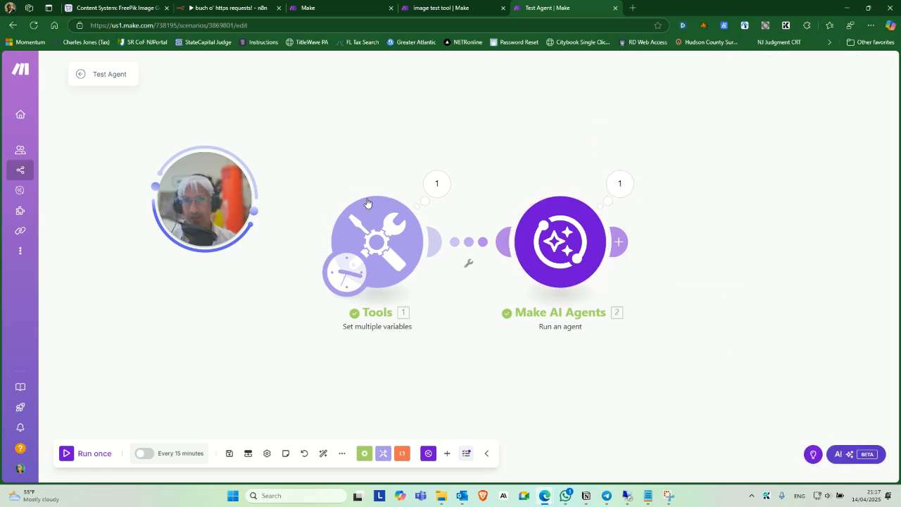
drag(228, 197, 234, 259)
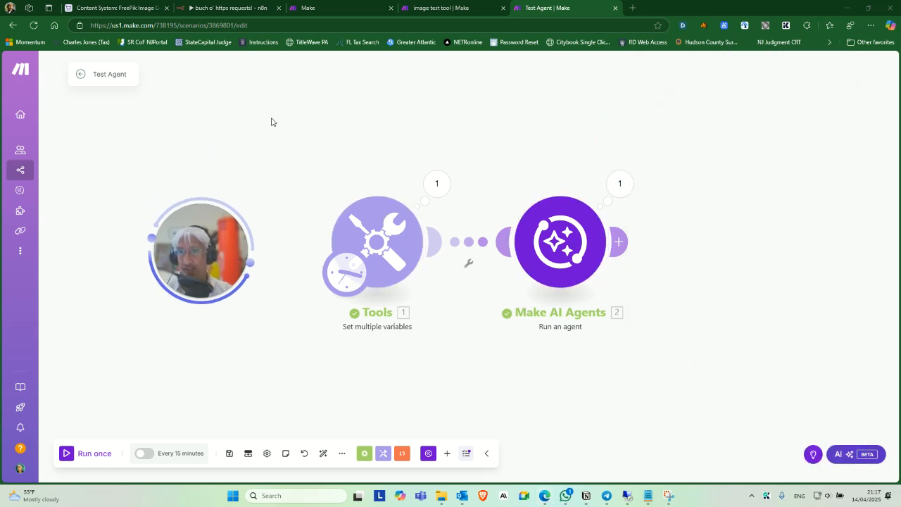